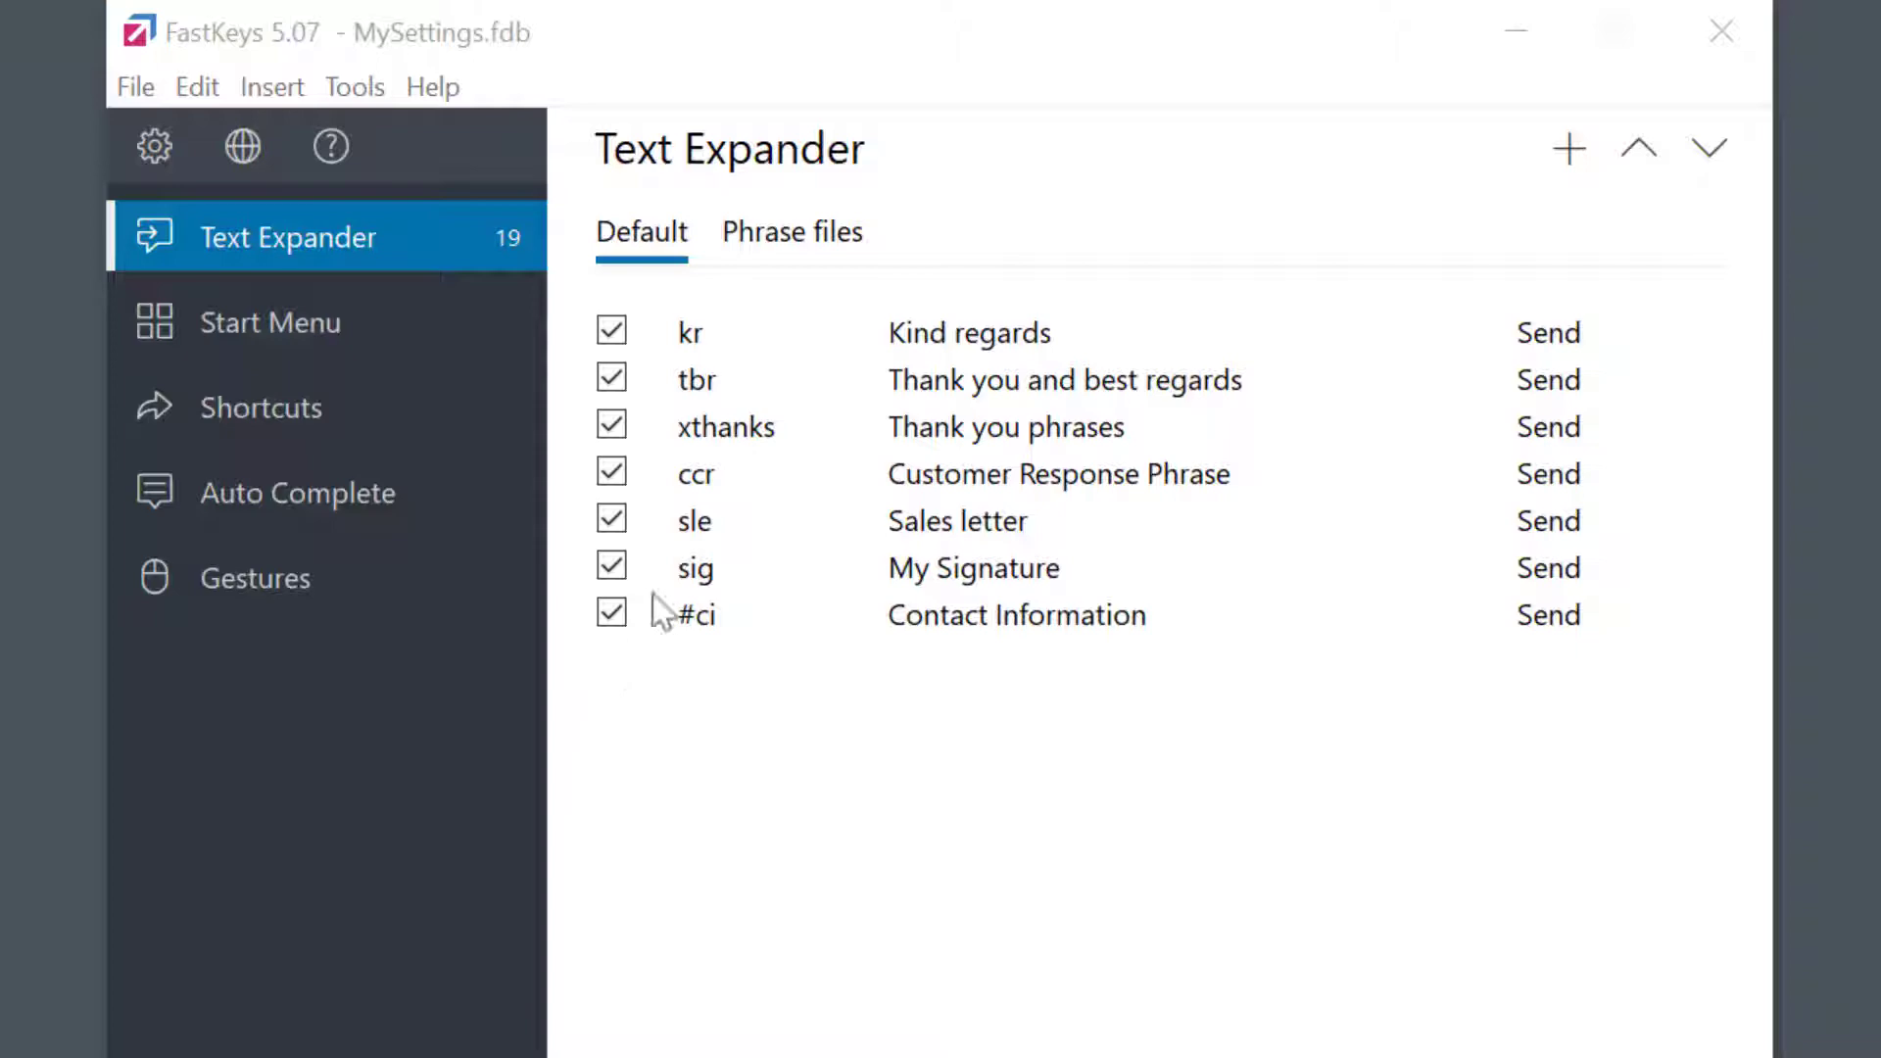
Step: Switch the Text Expander to the Phrase files tab and scroll through the available files
{"action": "left_click", "coordinate": [829, 235]}
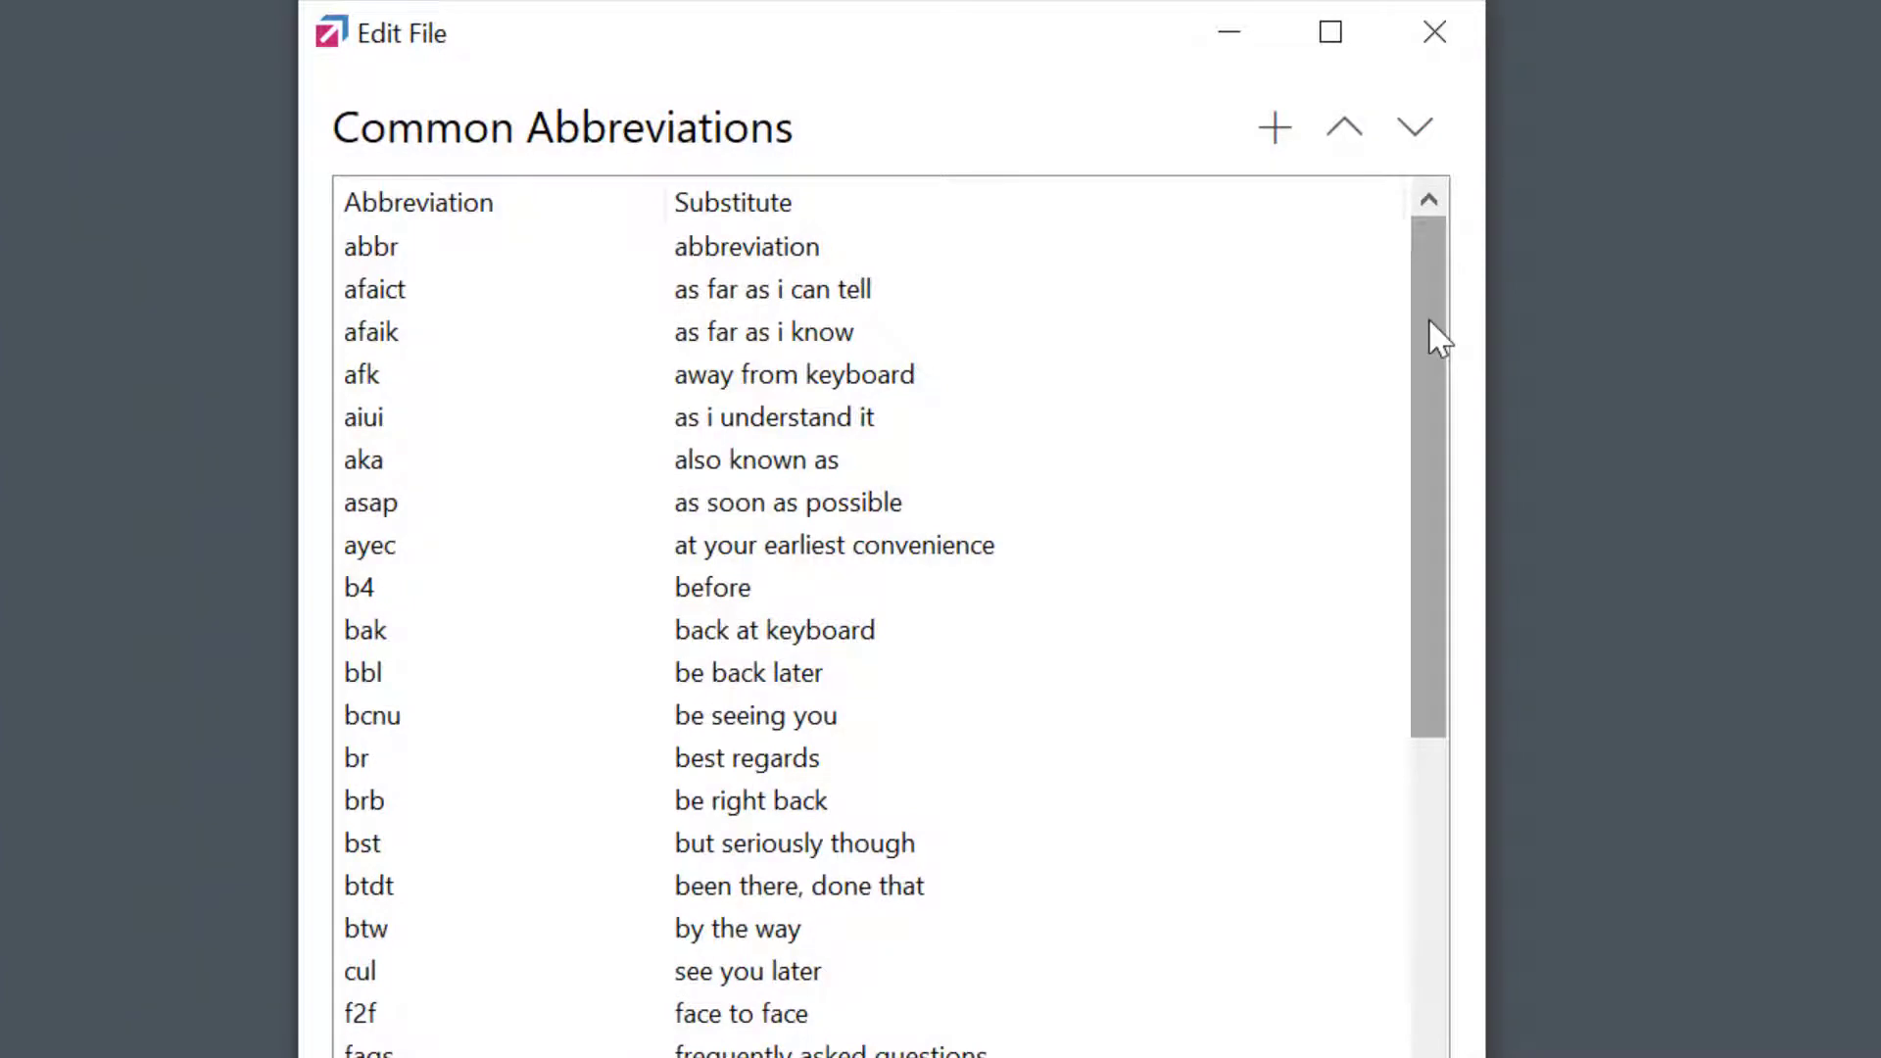
{"action": "left_click_drag", "start_coordinate": [1429, 319], "coordinate": [1426, 1001]}
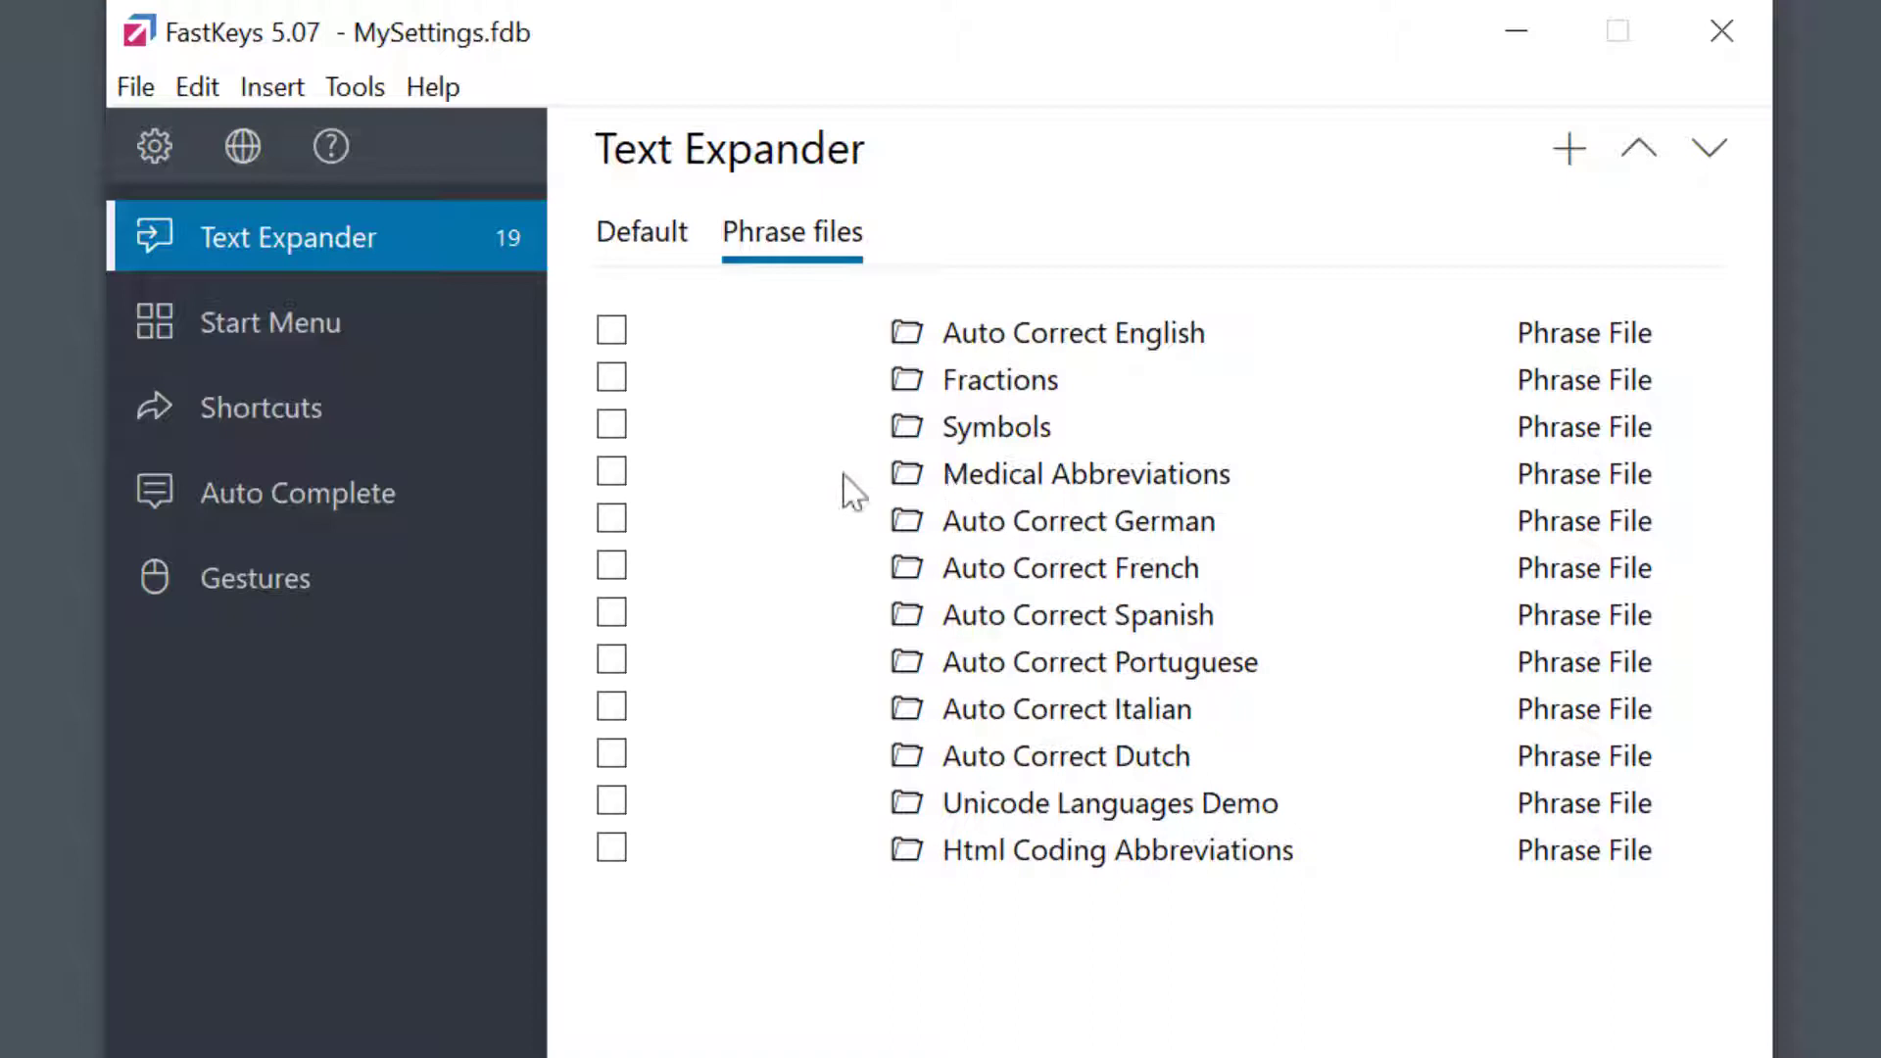
Step: Enable the Medical Abbreviations phrase file and open its settings dialog
{"action": "left_click", "coordinate": [619, 474]}
{"action": "double_click", "coordinate": [1042, 486]}
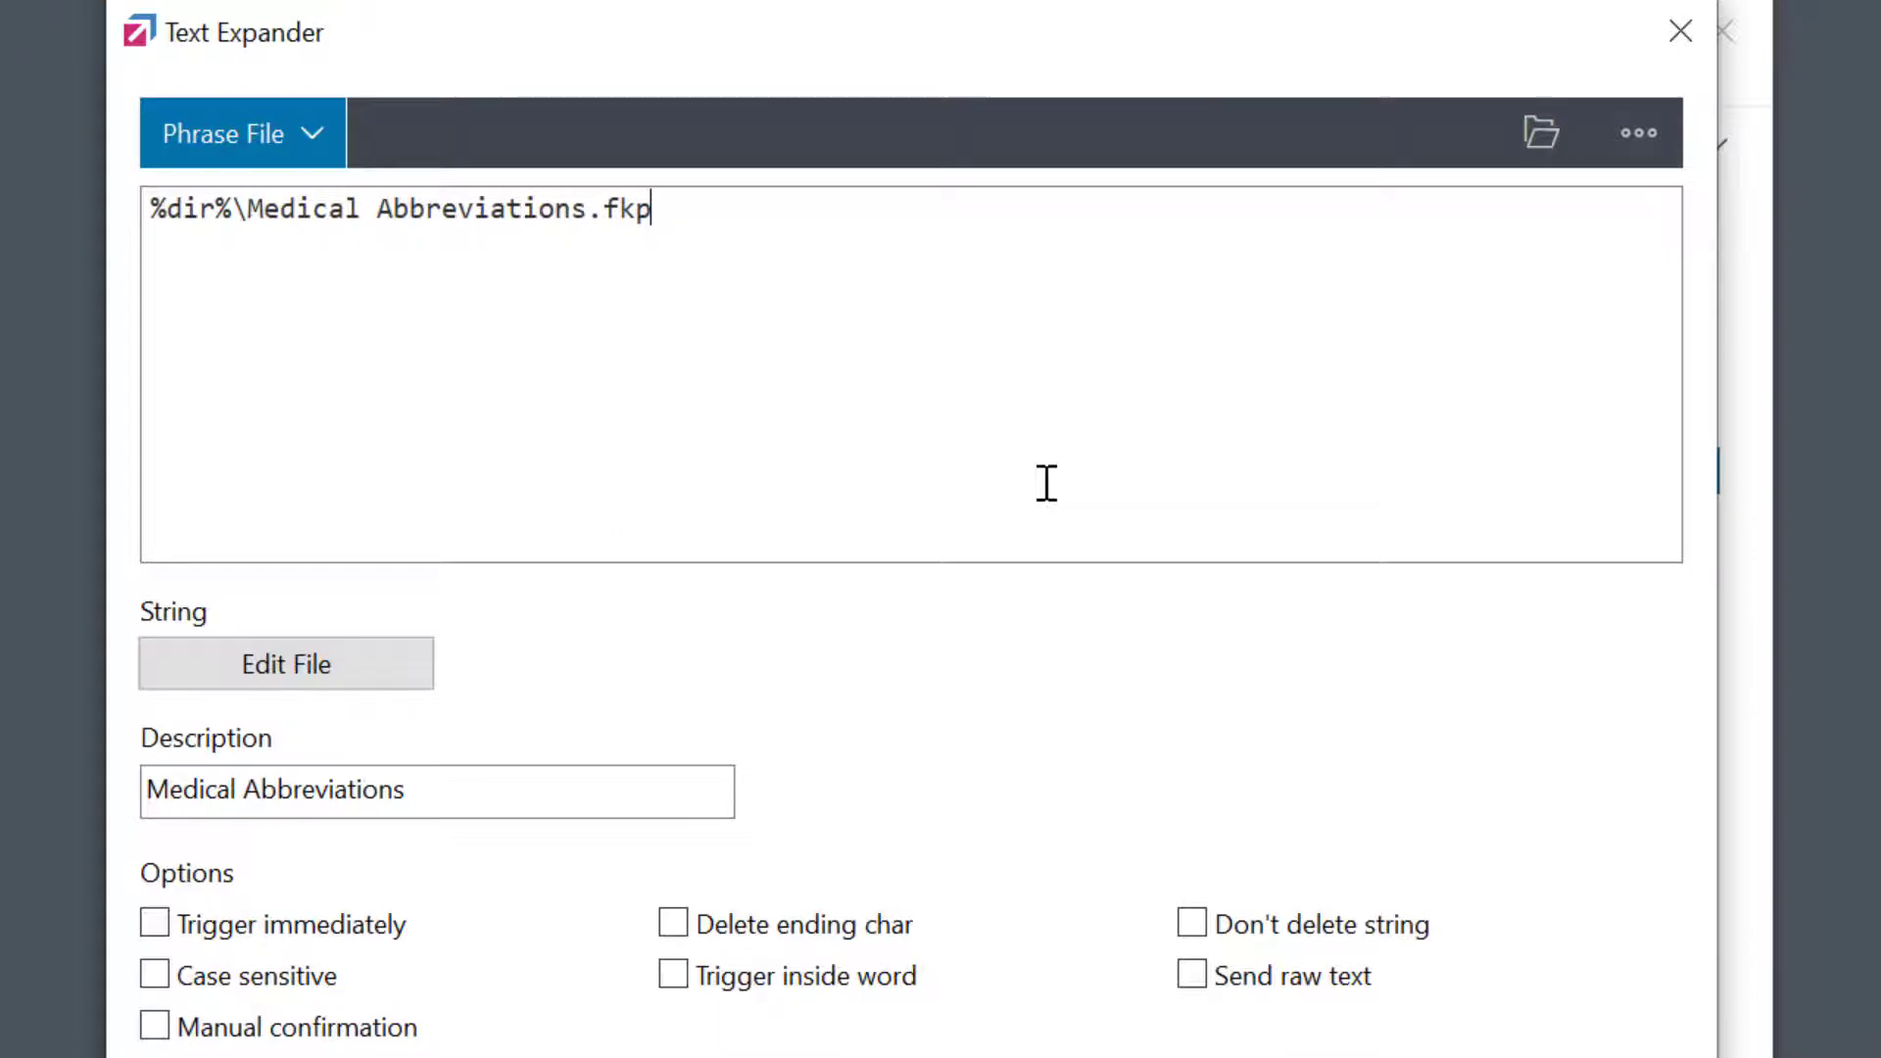
Step: Add a saved BW = Body Weight entry to Medical Abbreviations and turn on Case sensitive
{"action": "left_click", "coordinate": [354, 675]}
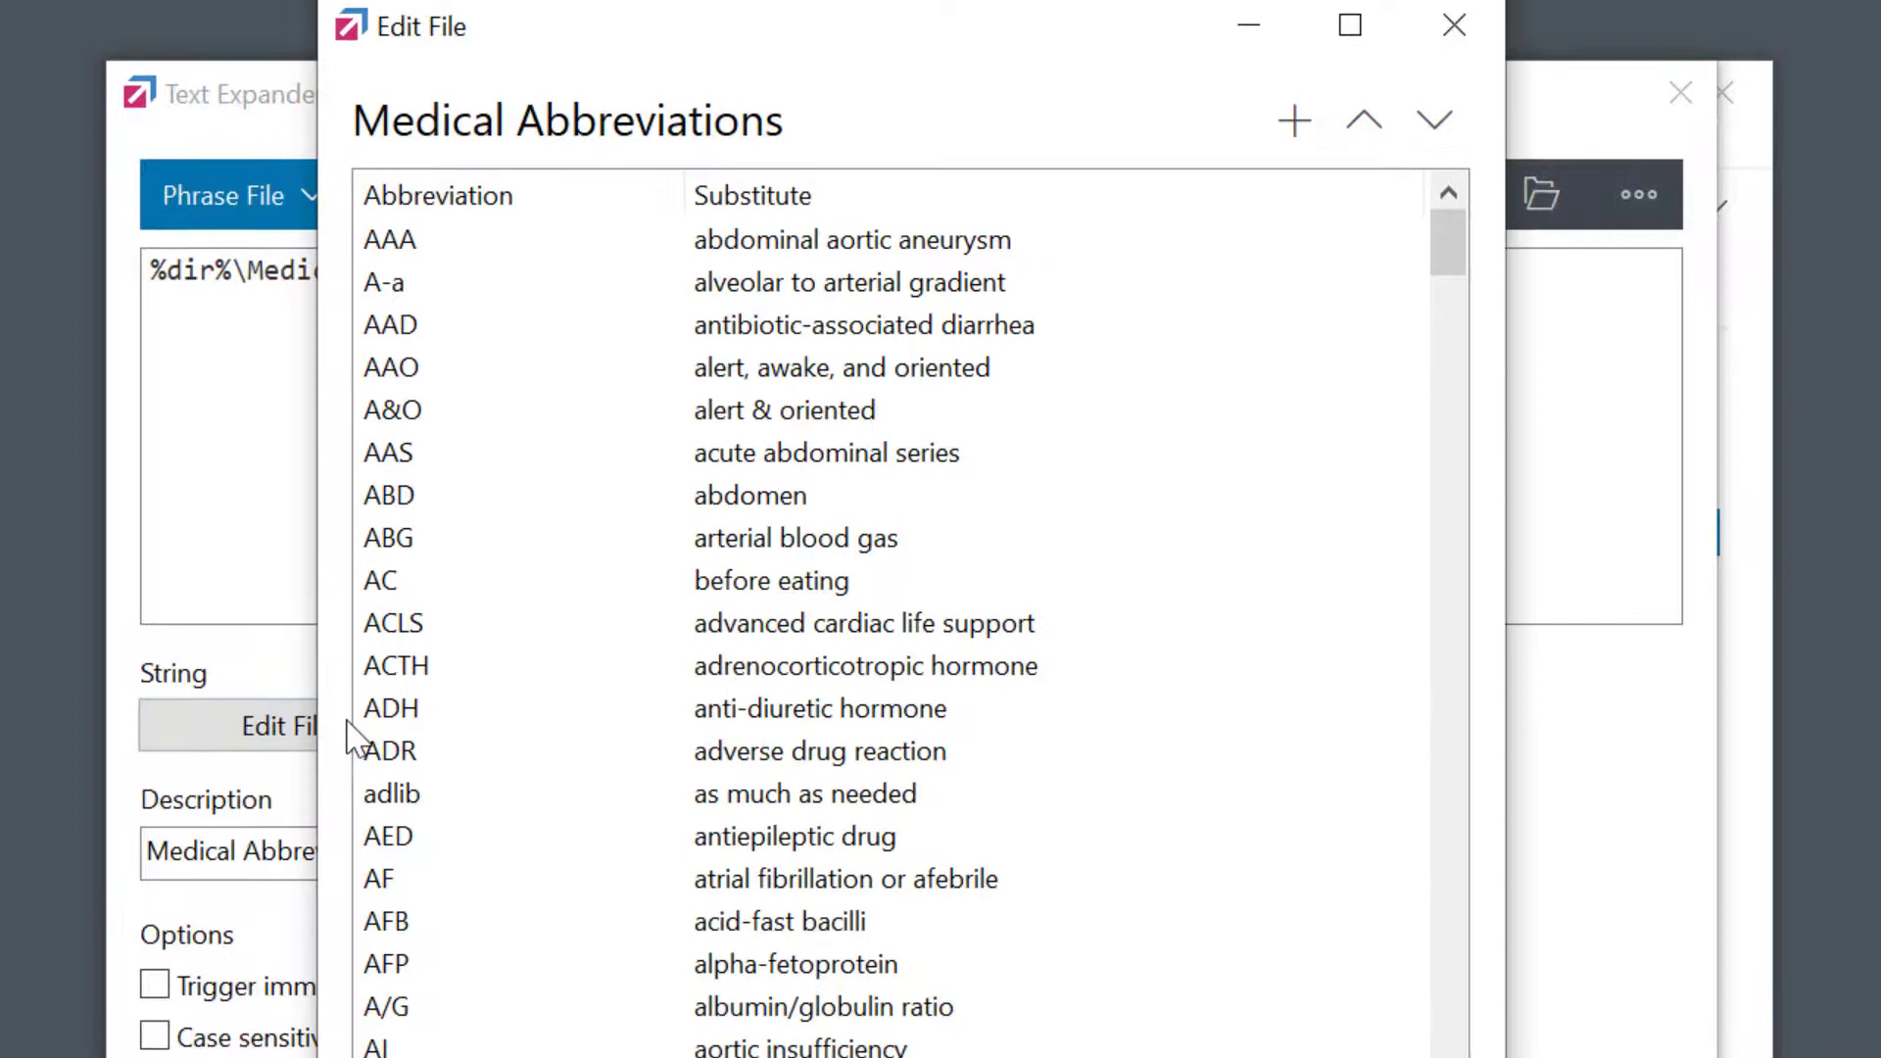
{"action": "left_click", "coordinate": [1296, 123]}
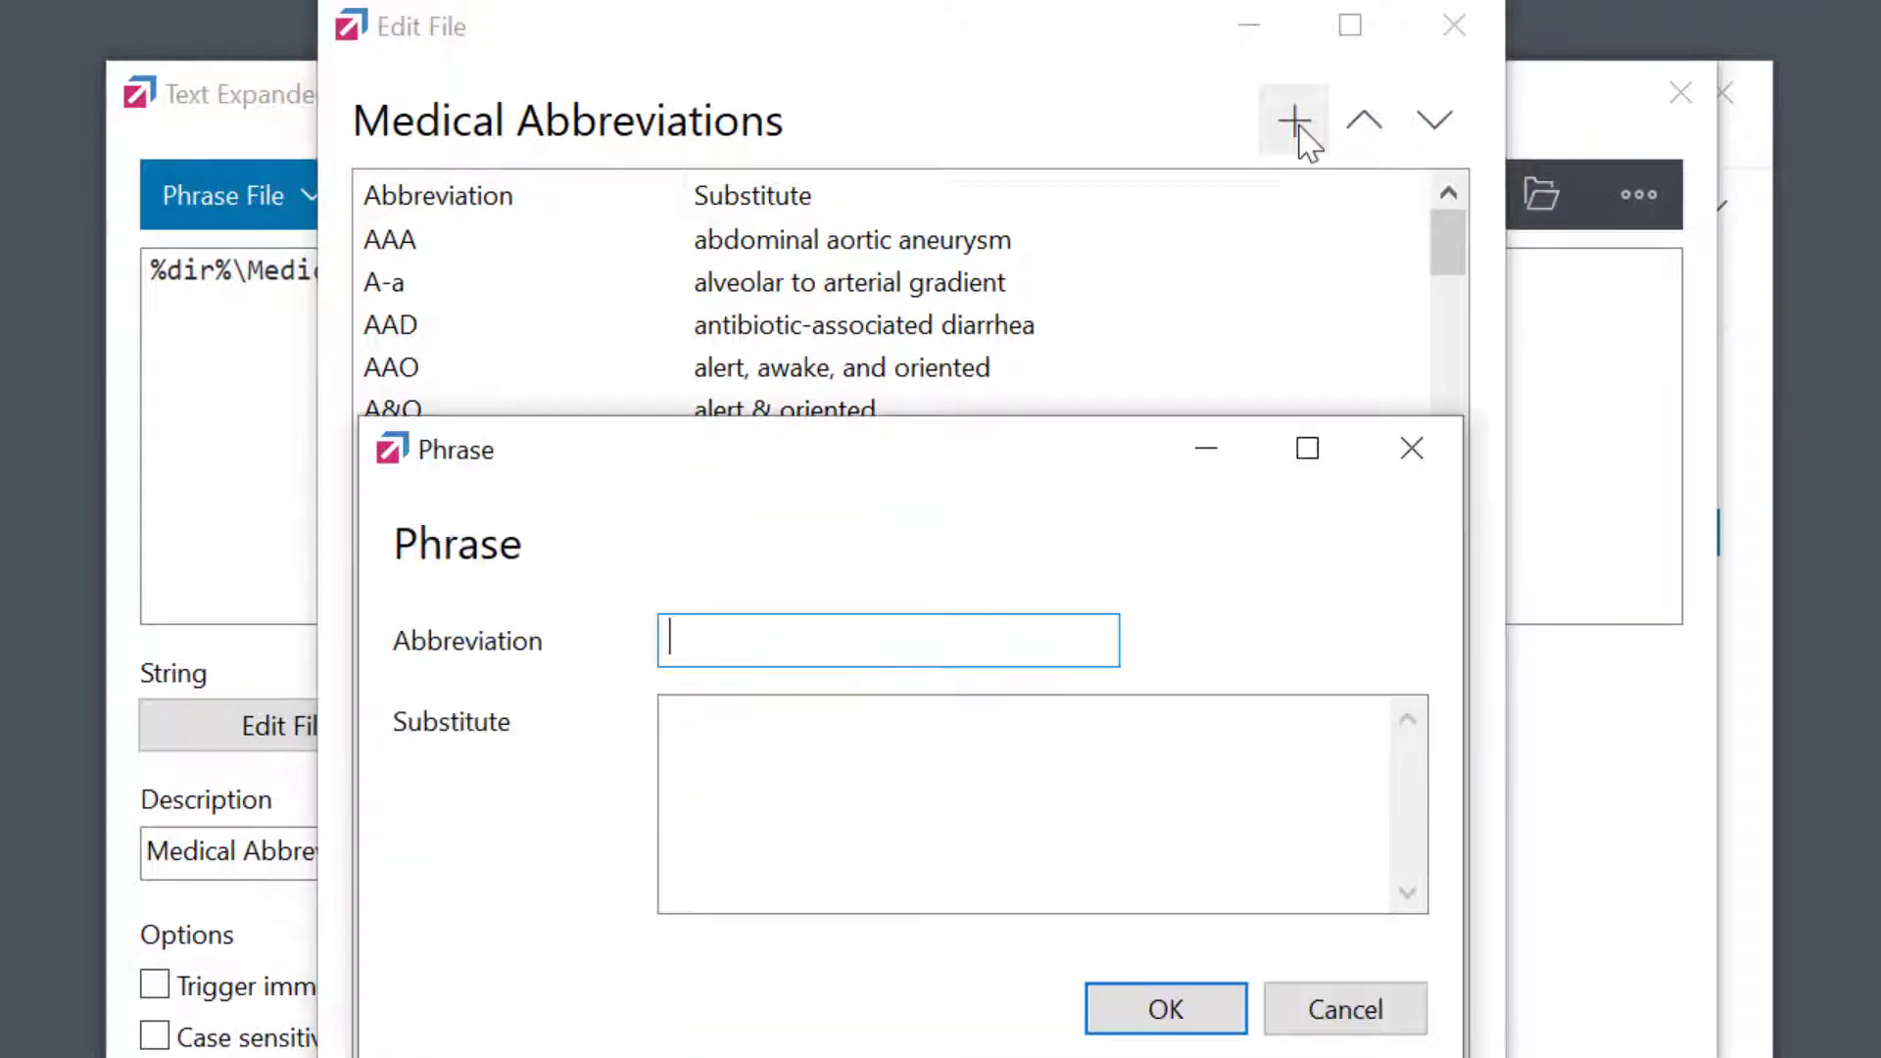
{"action": "type", "text": "BW"}
{"action": "left_click", "coordinate": [936, 743]}
{"action": "type", "text": "Body Weight"}
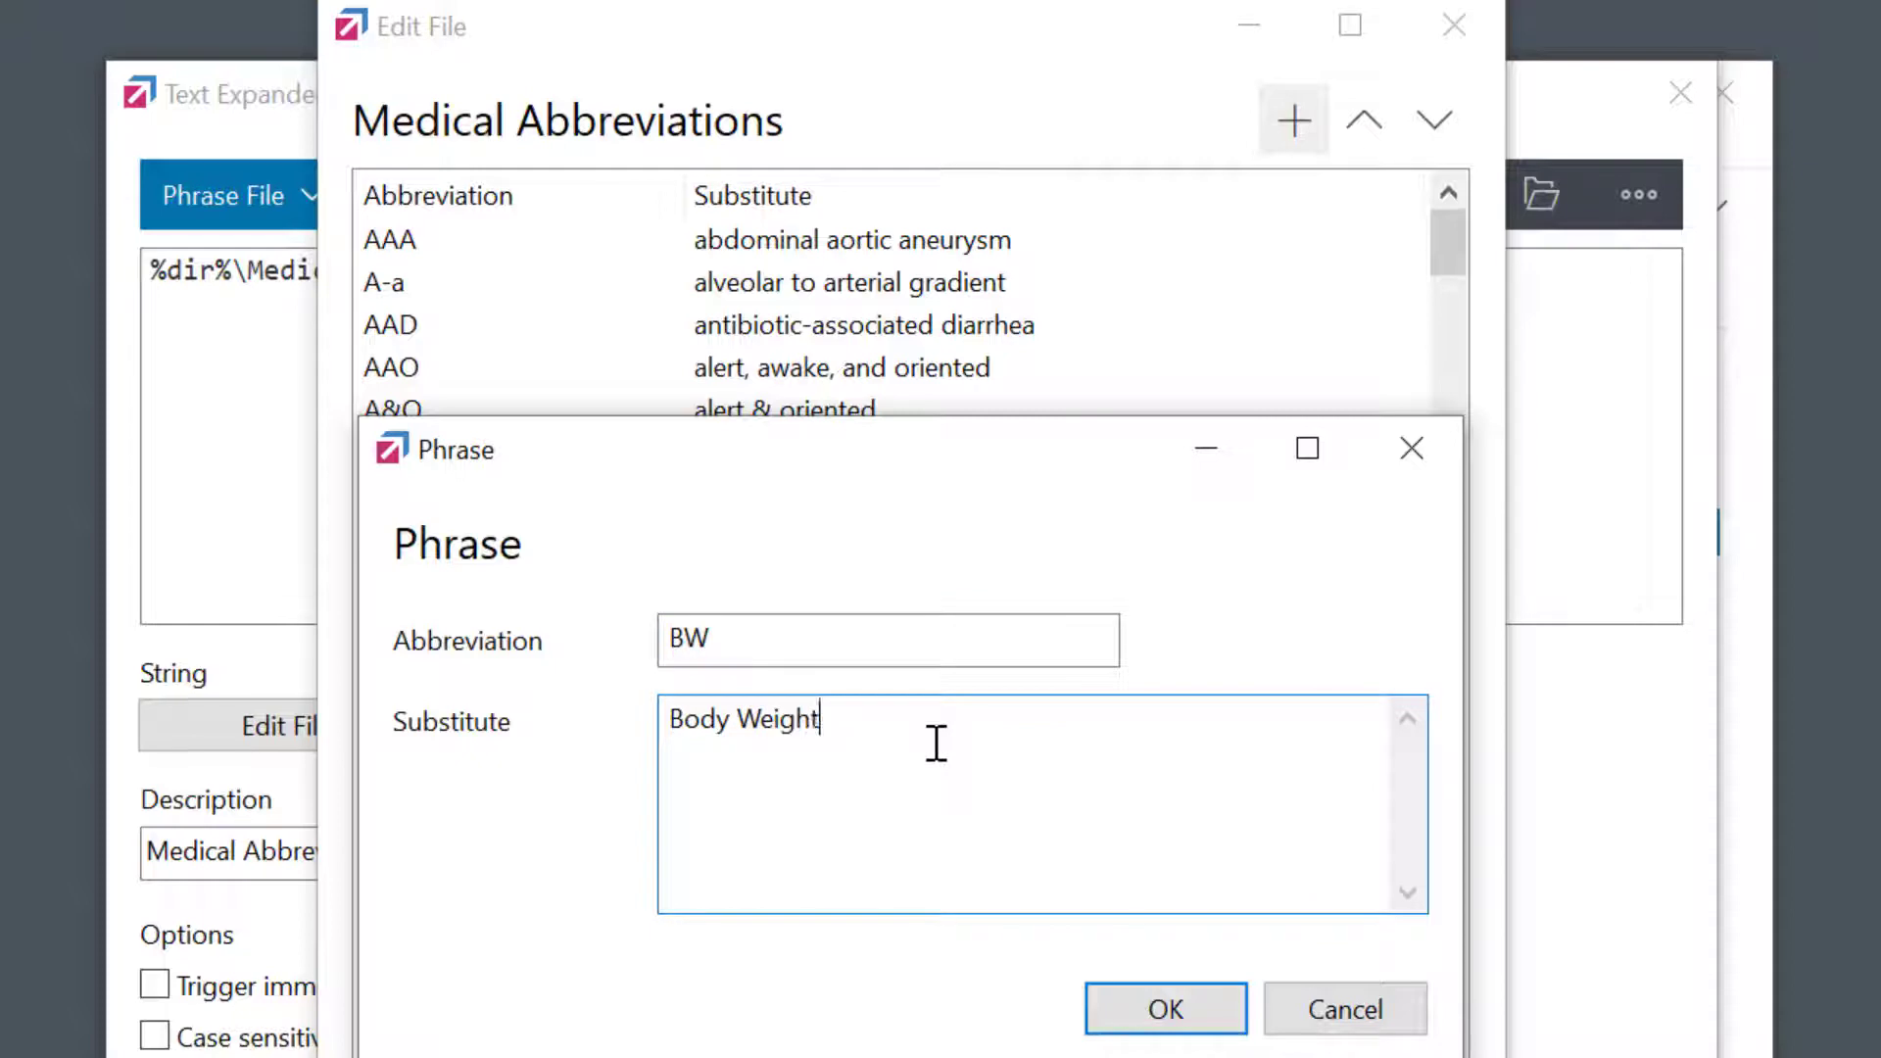
{"action": "left_click", "coordinate": [1193, 1009]}
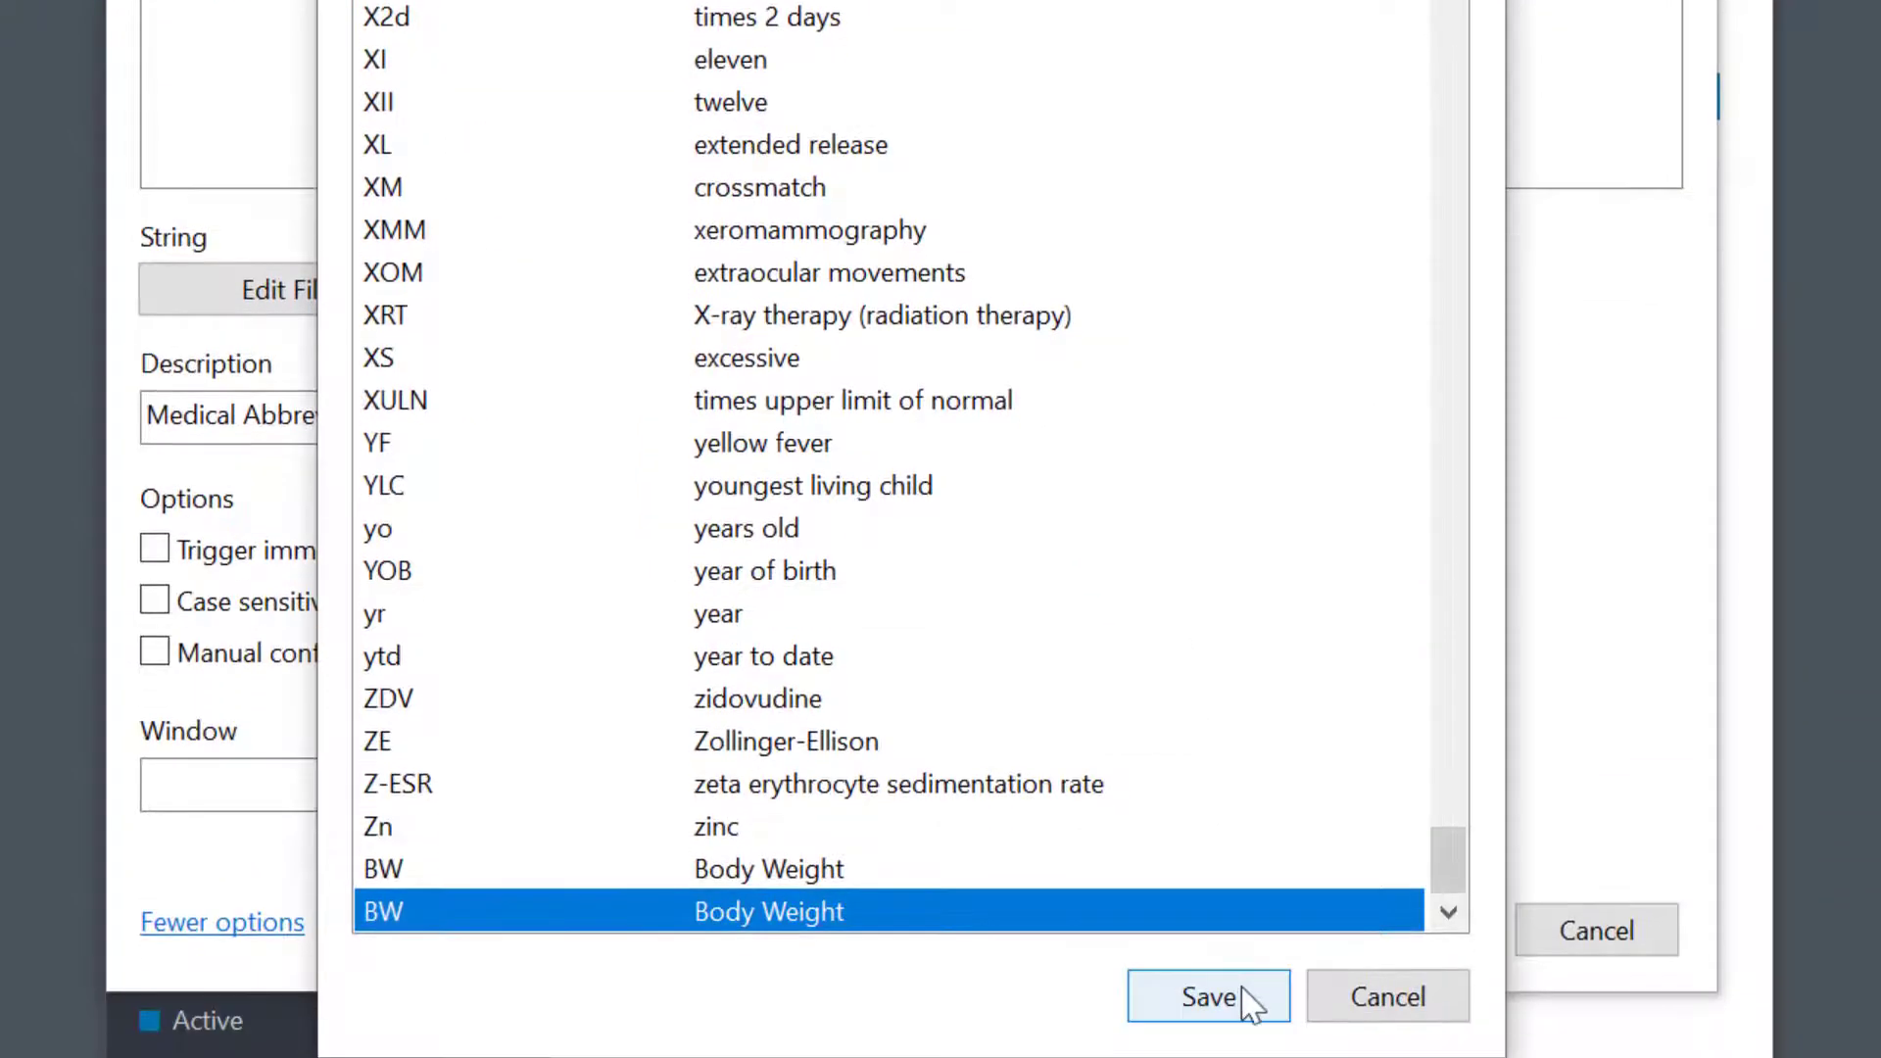
{"action": "left_click", "coordinate": [1242, 995]}
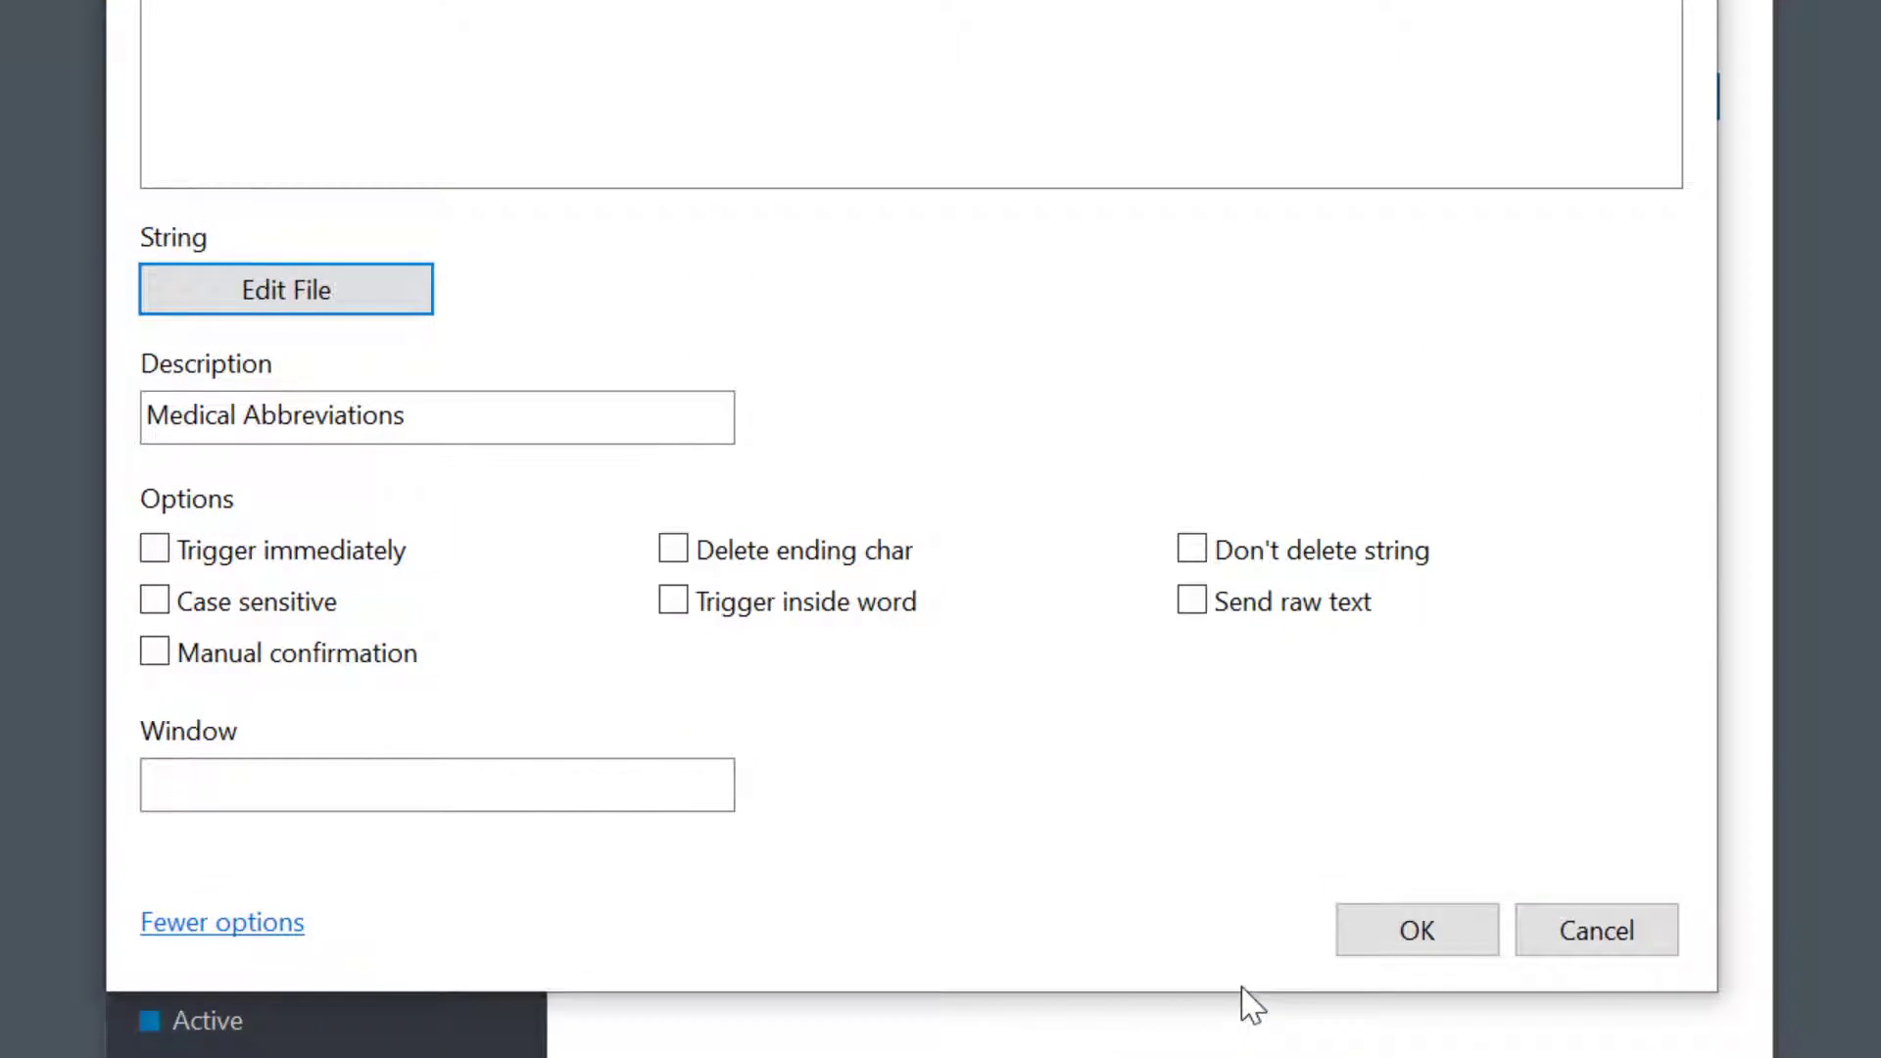
{"action": "left_click", "coordinate": [166, 601]}
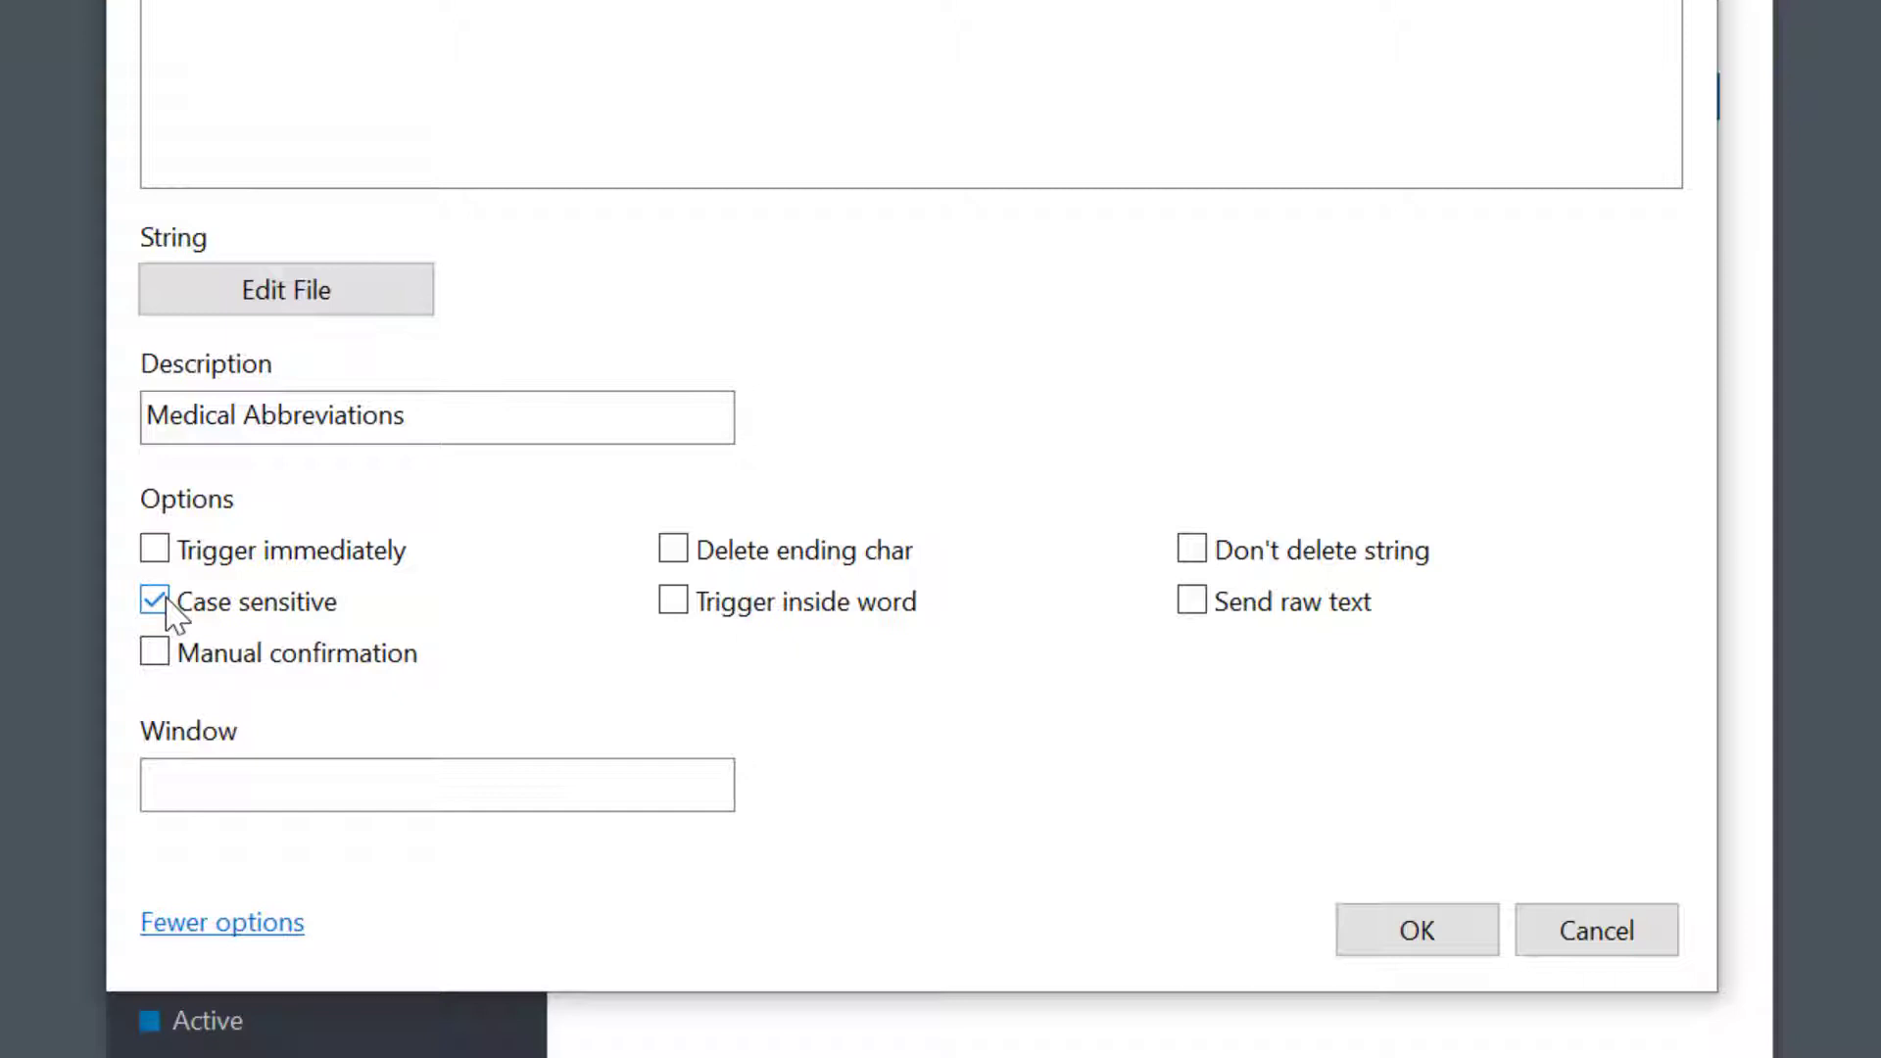
Step: Confirm the Medical Abbreviations settings, then select and deselect Auto Correct English in the list
{"action": "left_click", "coordinate": [1452, 945]}
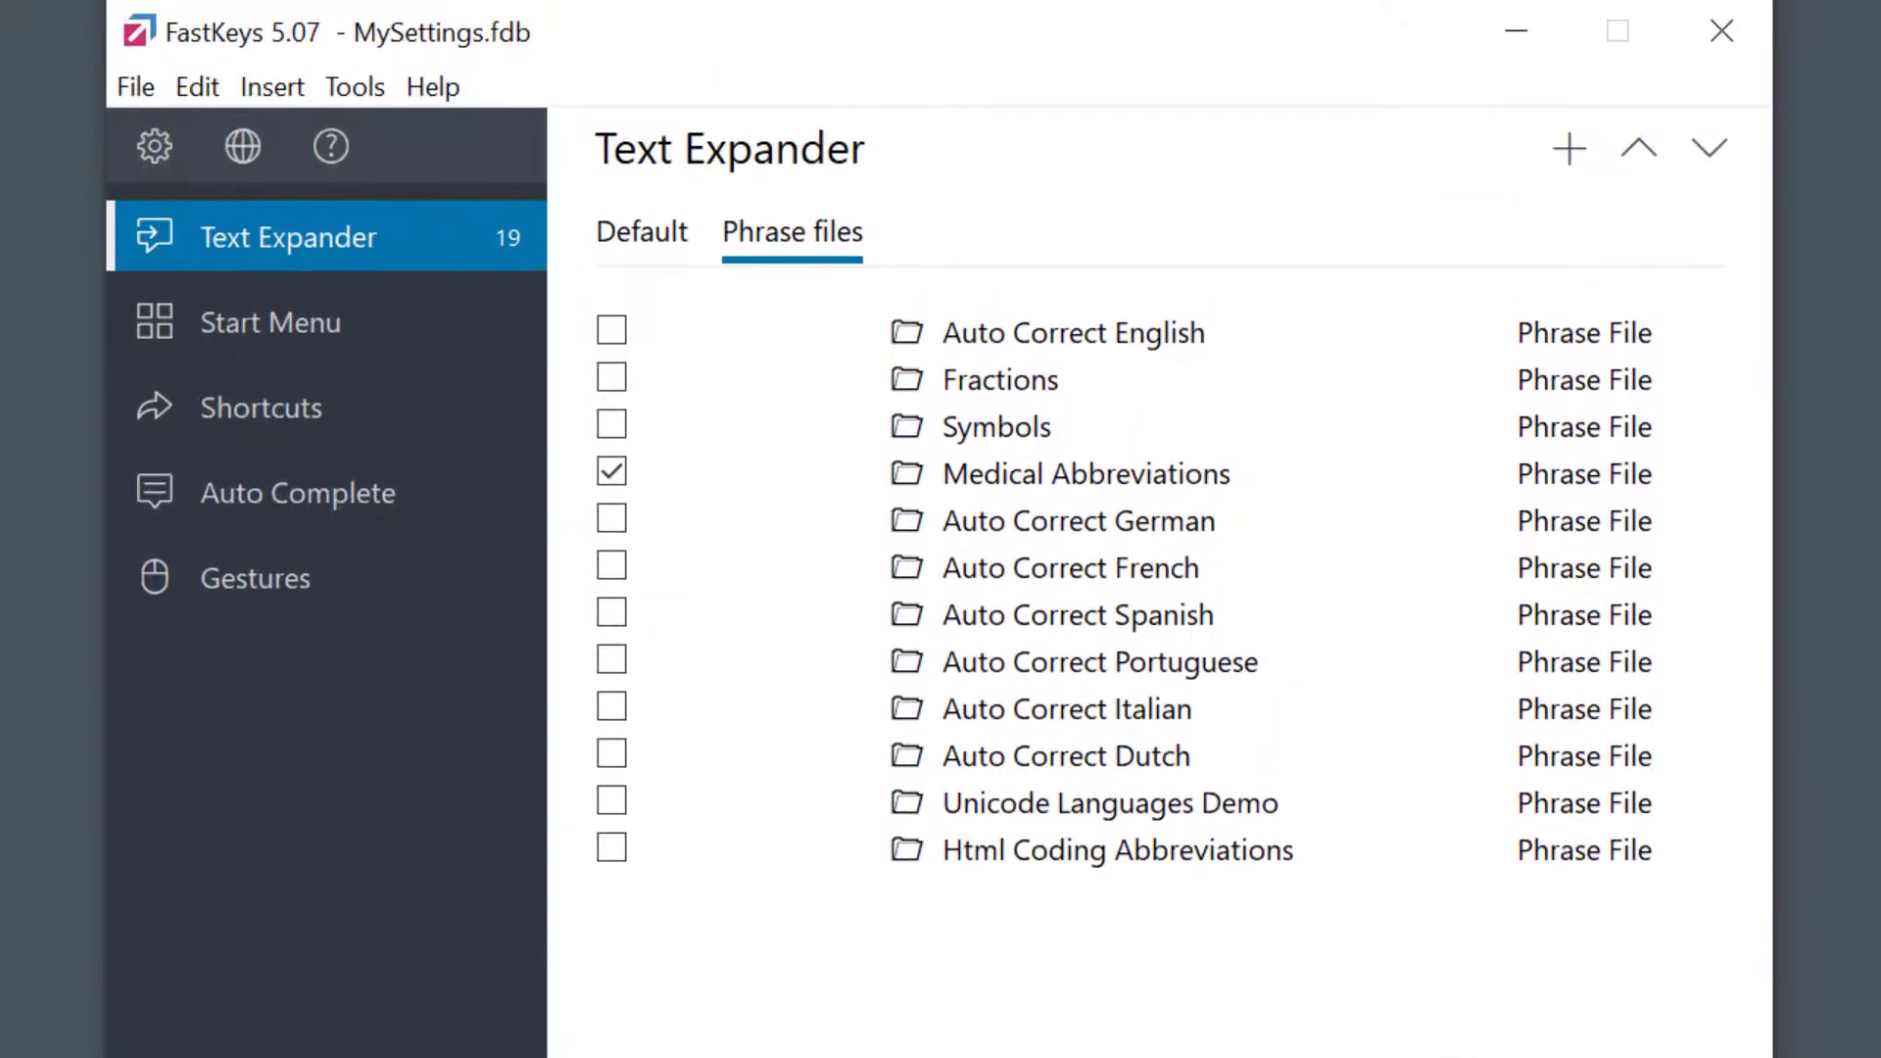
{"action": "left_click", "coordinate": [1146, 345]}
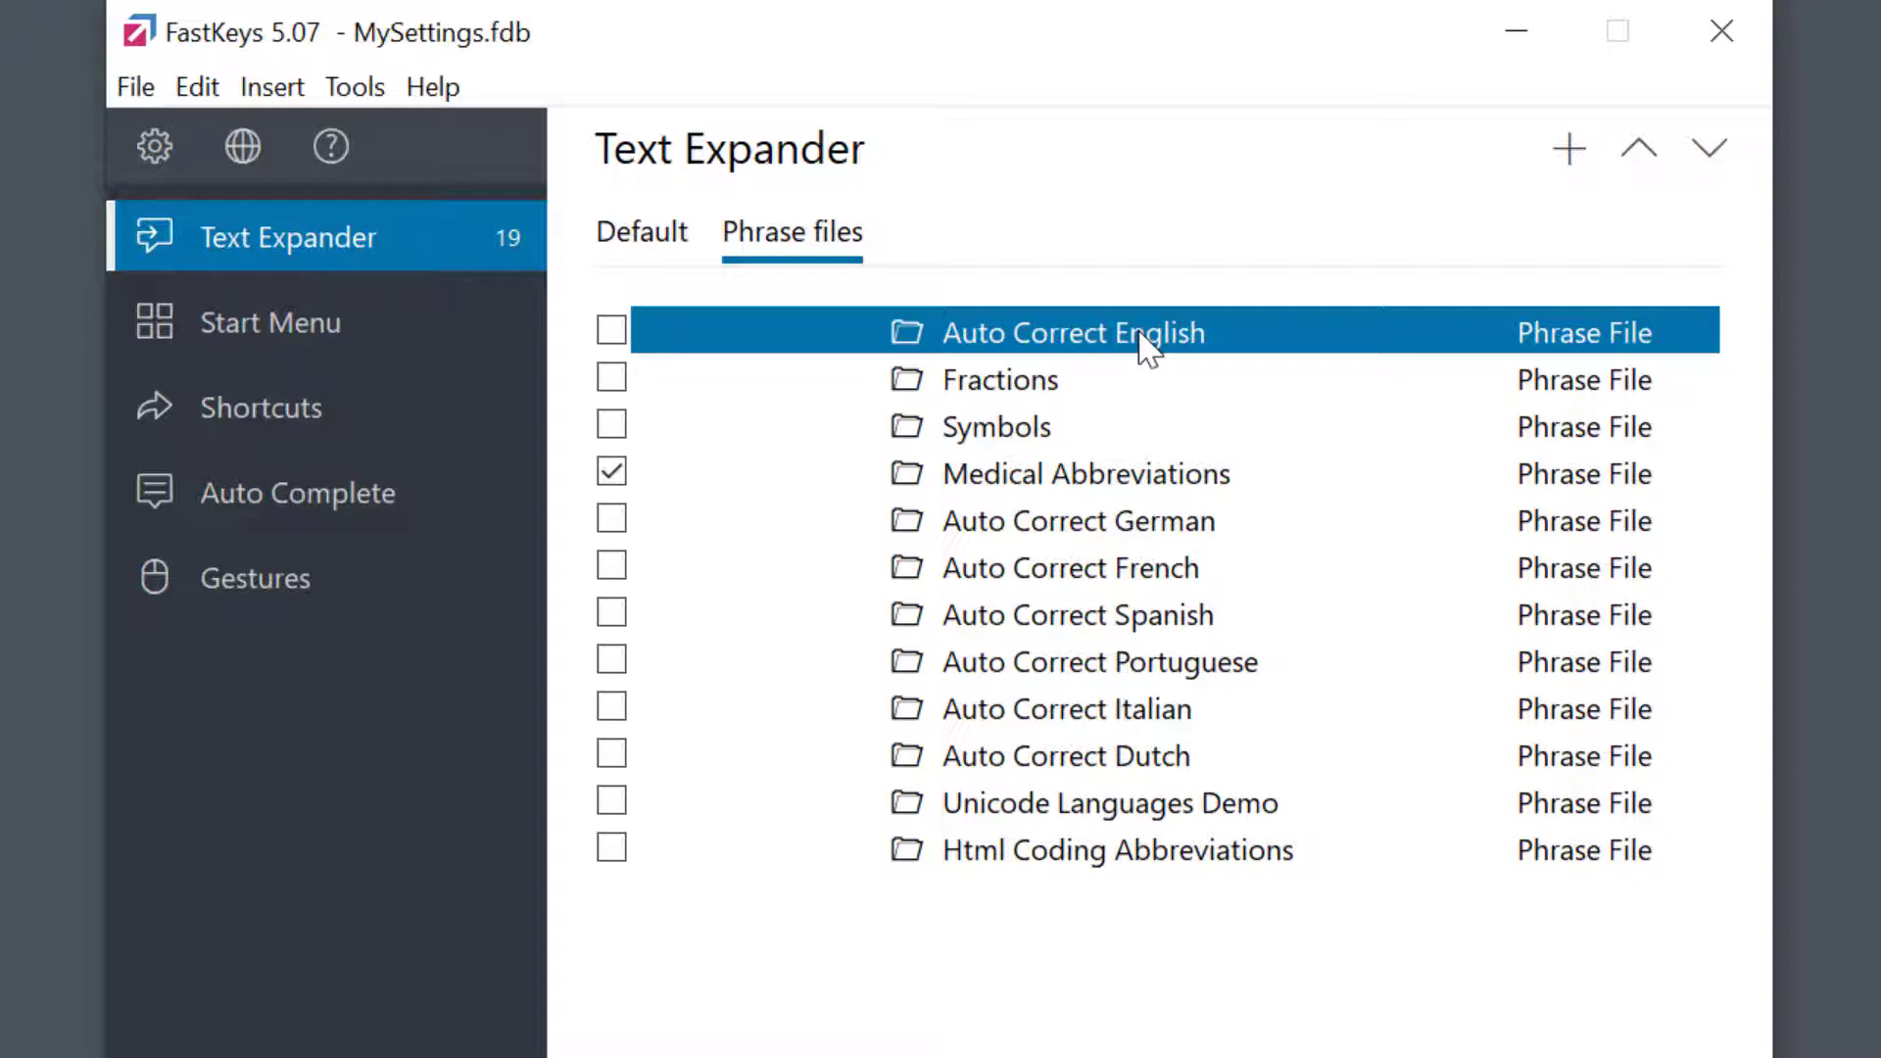
{"action": "left_click", "coordinate": [1010, 992]}
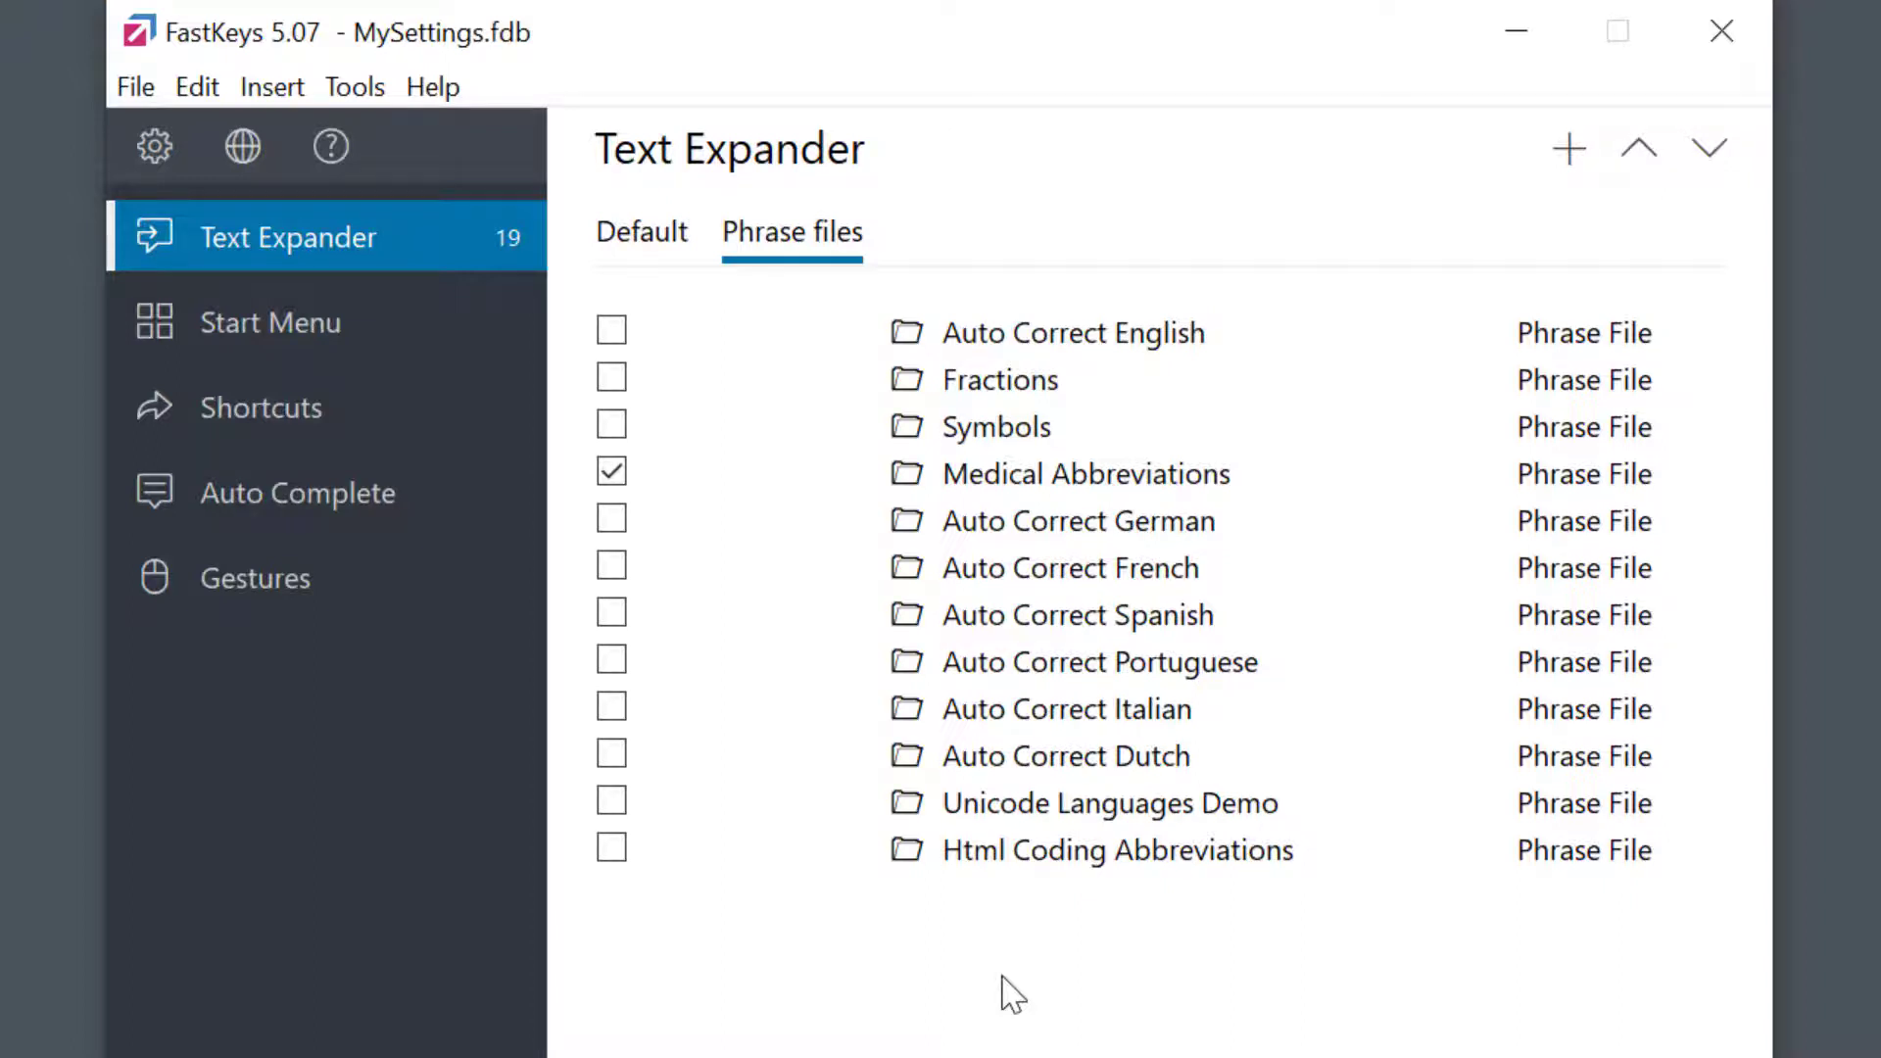
Step: Create a new empty phrase file saved as 'My Abbreviations'
{"action": "left_click", "coordinate": [271, 86]}
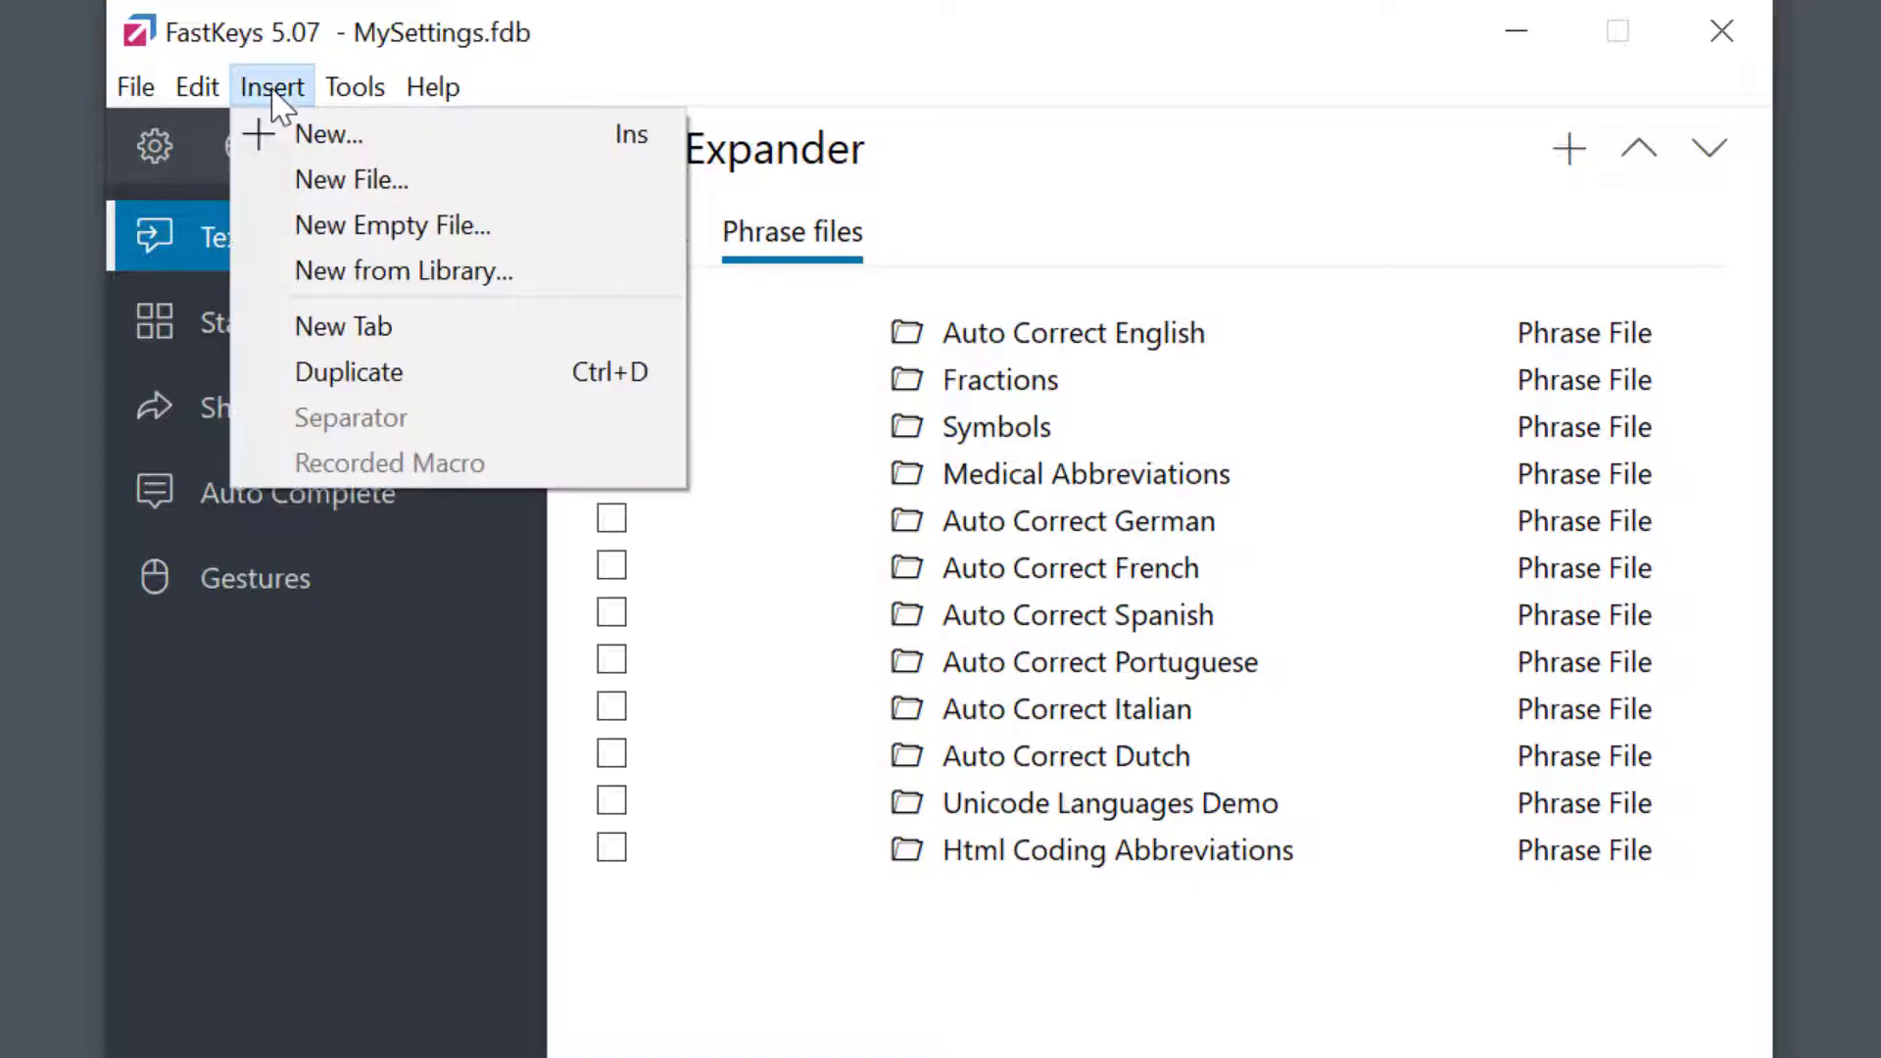
{"action": "left_click", "coordinate": [350, 223]}
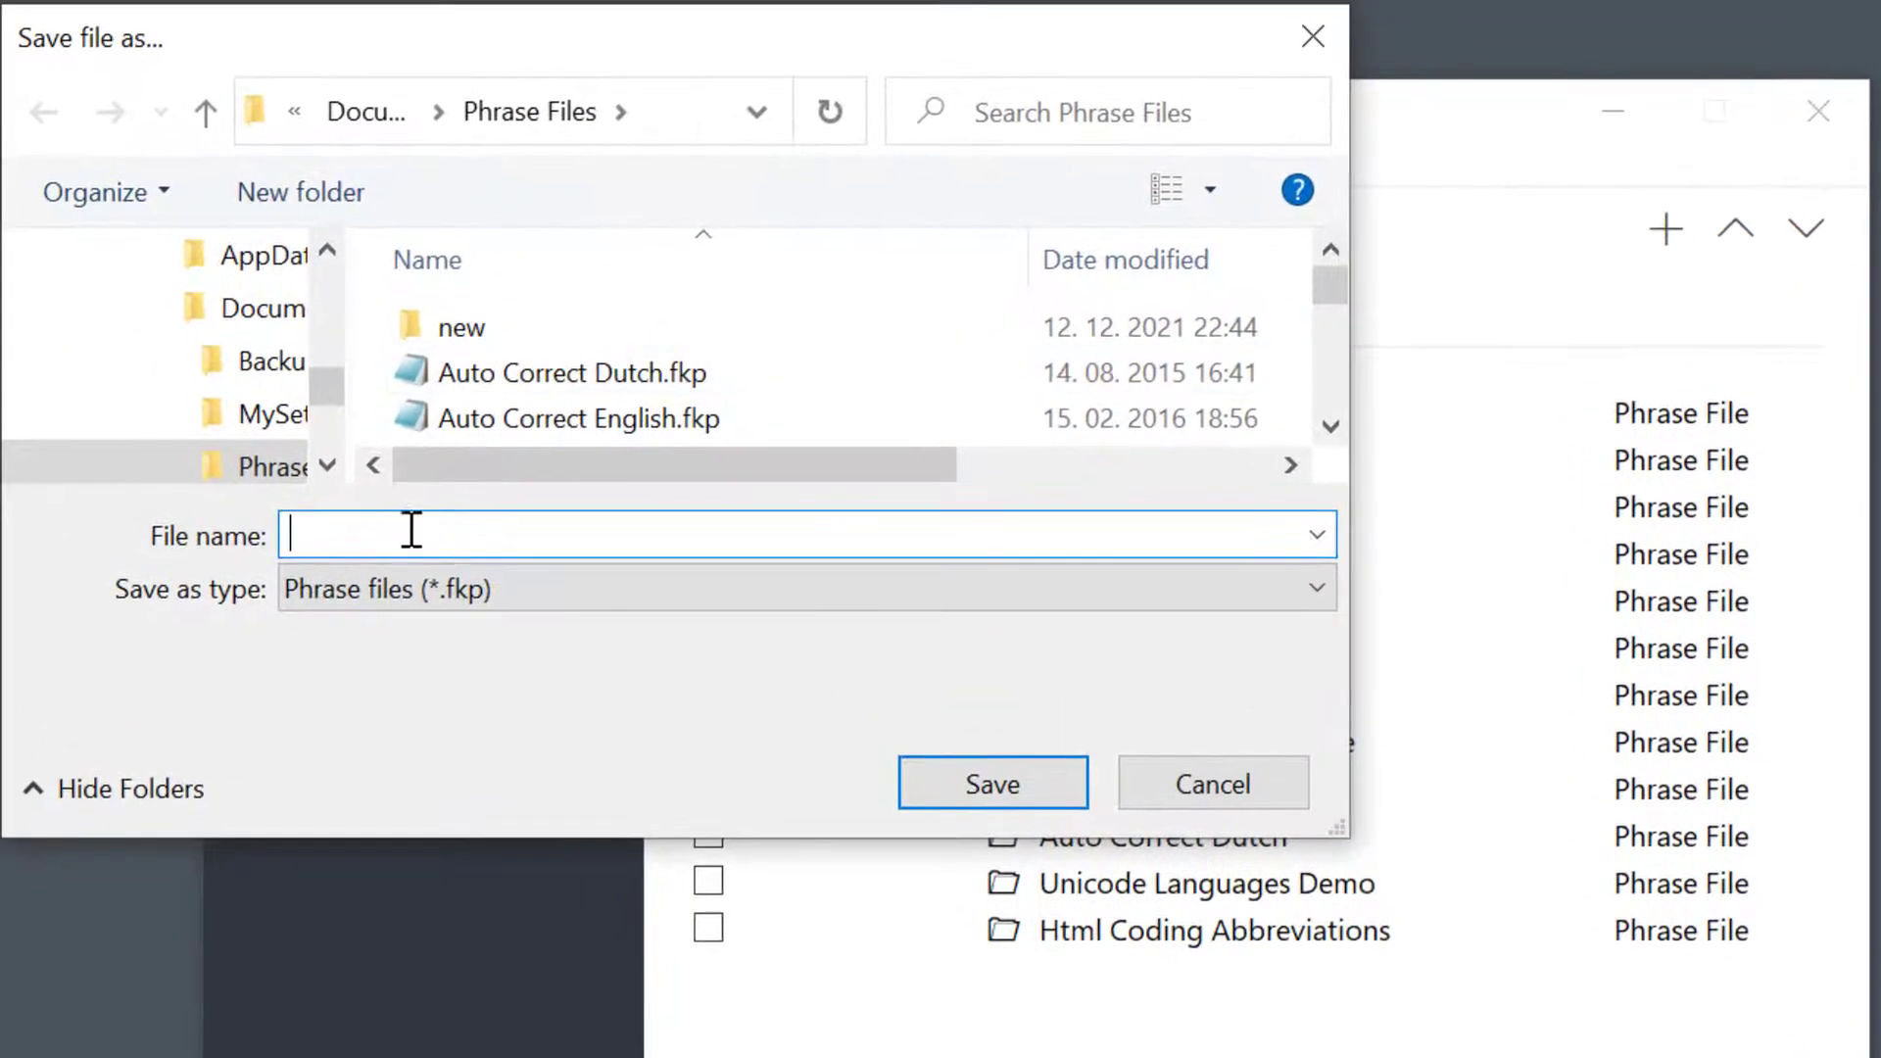
{"action": "type", "text": "My Abbreviations"}
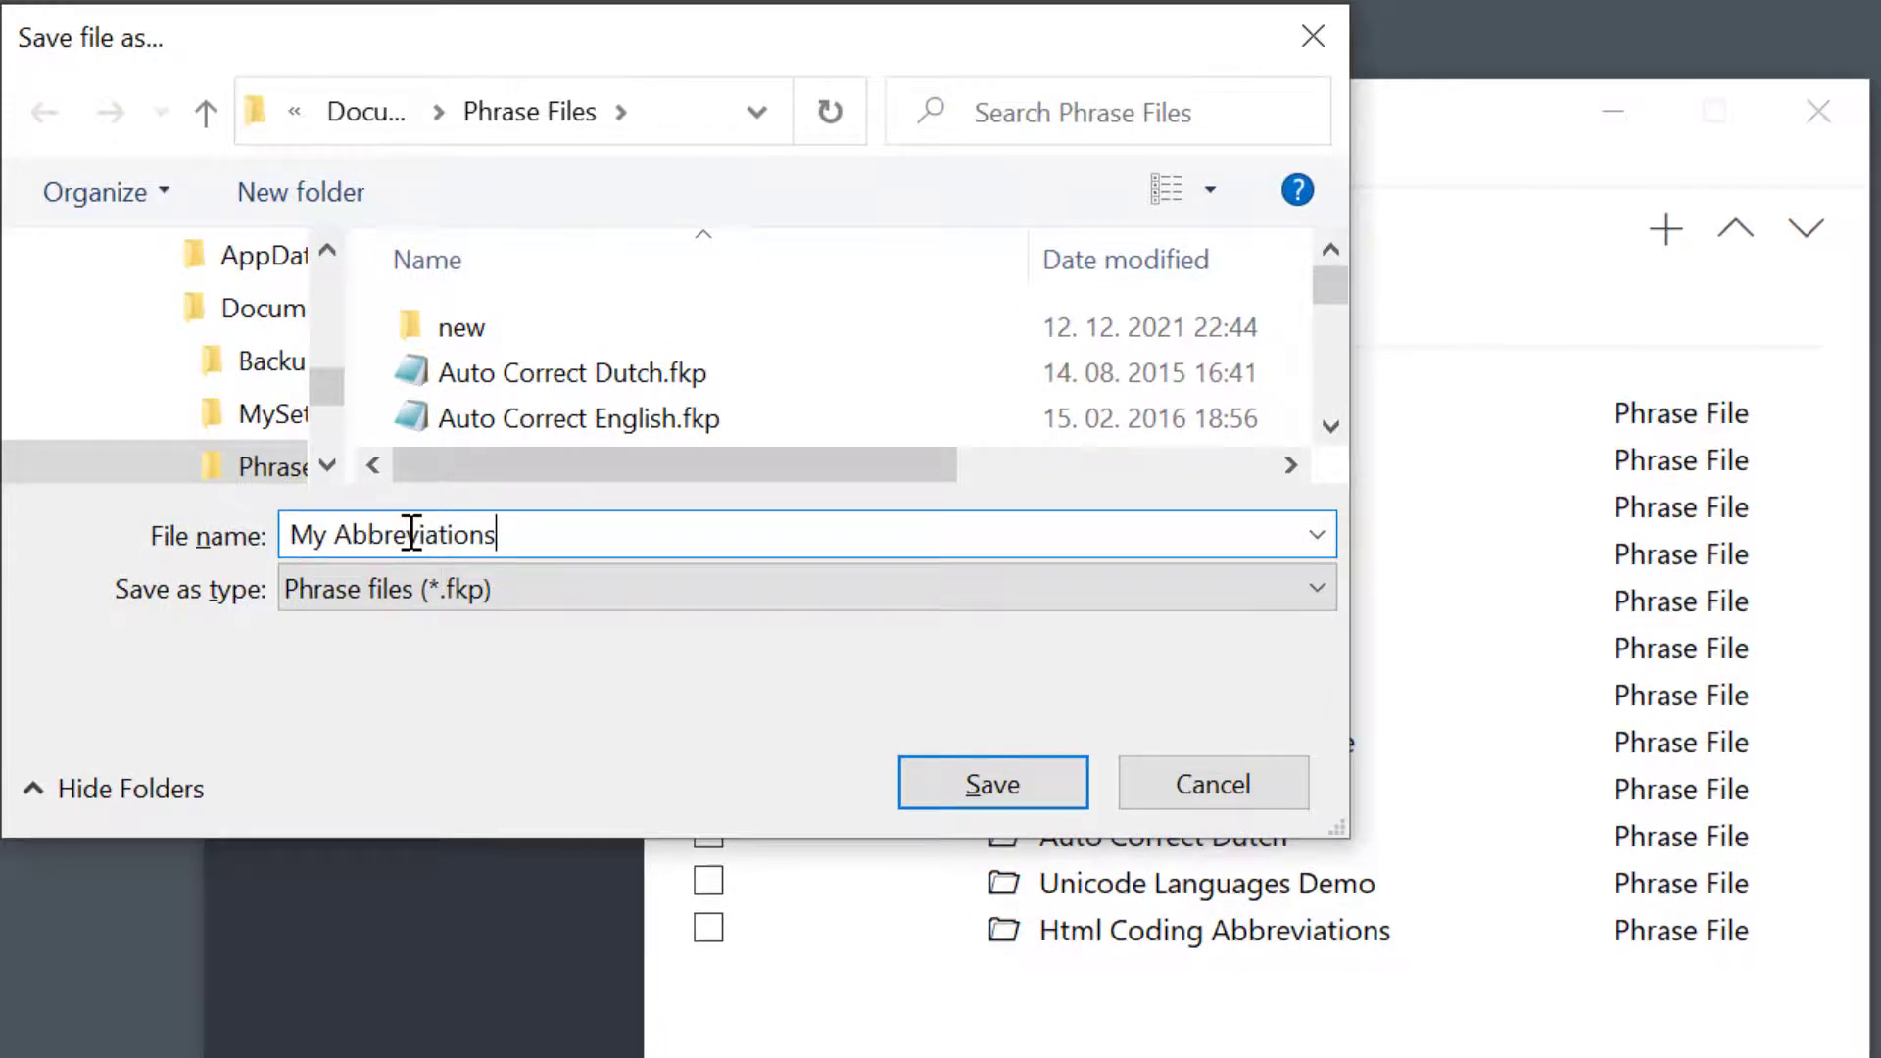
{"action": "left_click", "coordinate": [966, 781]}
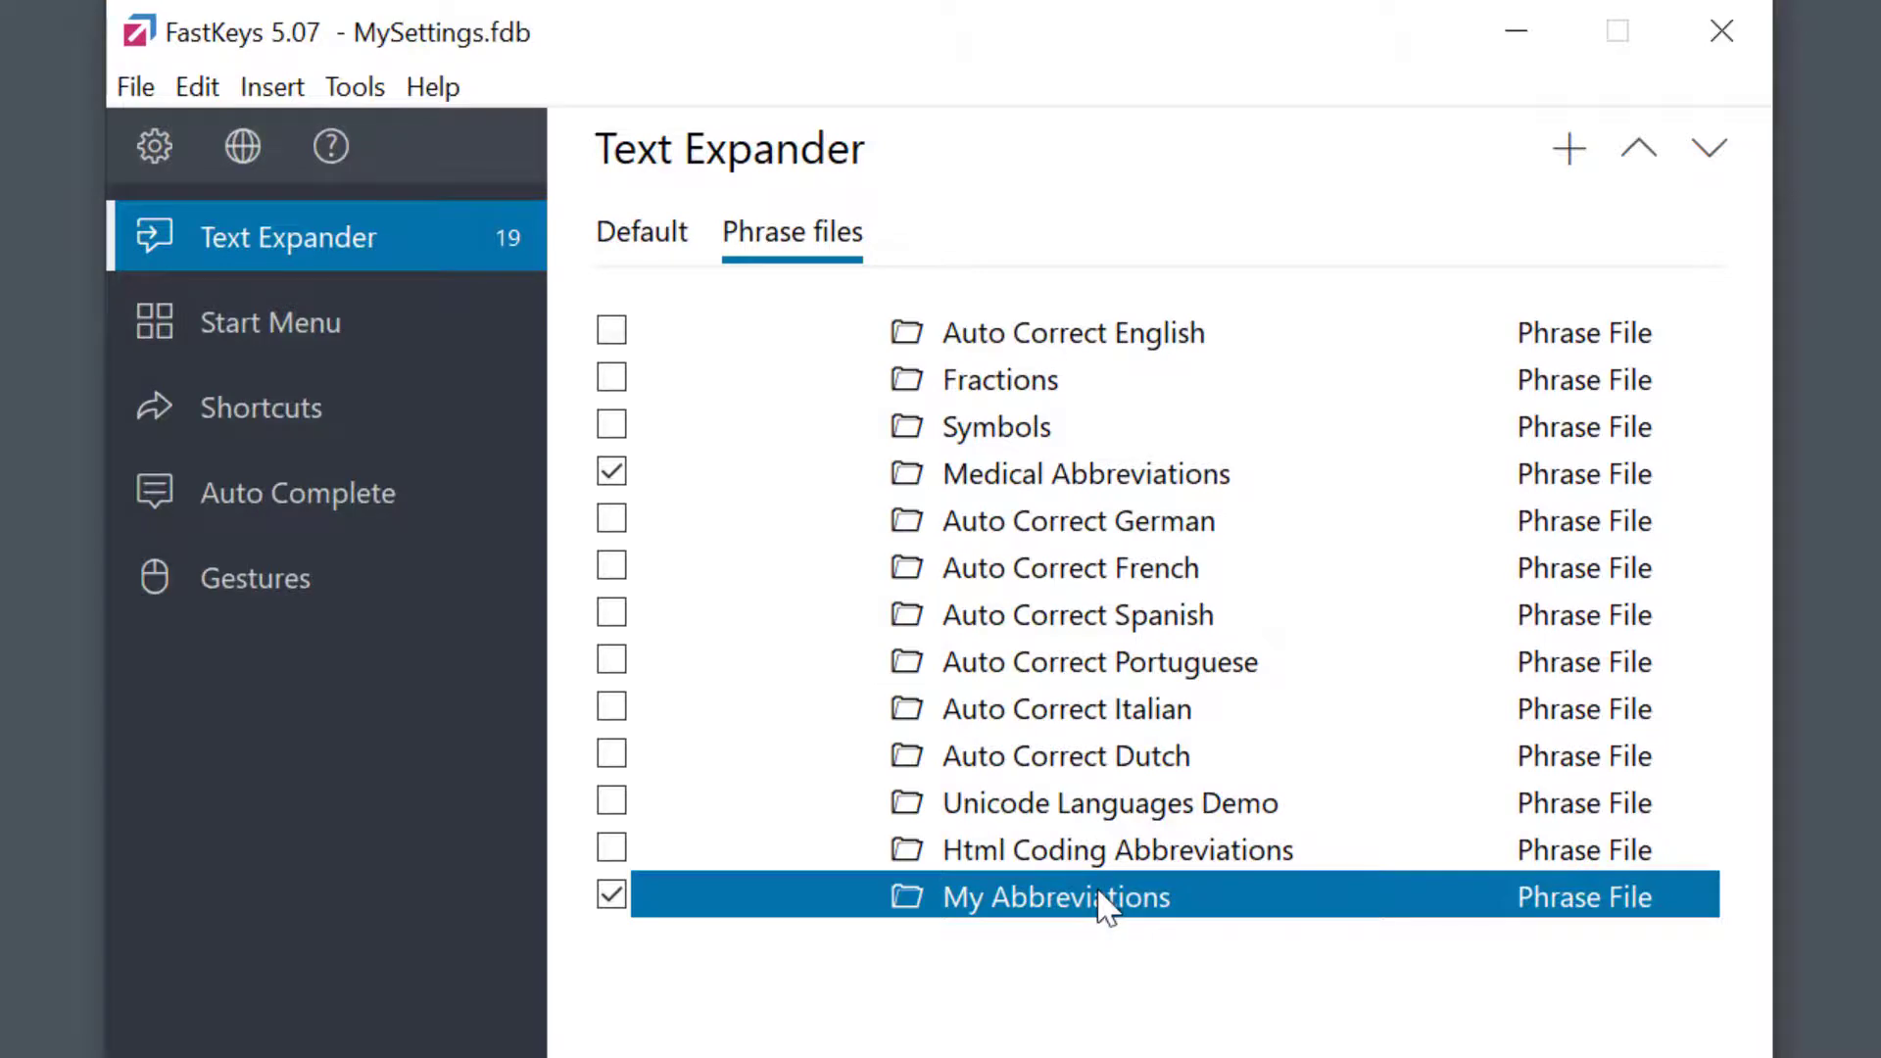
Step: Add the phrase btw = 'by the way' to My Abbreviations and close the file editor
{"action": "double_click", "coordinate": [1105, 906]}
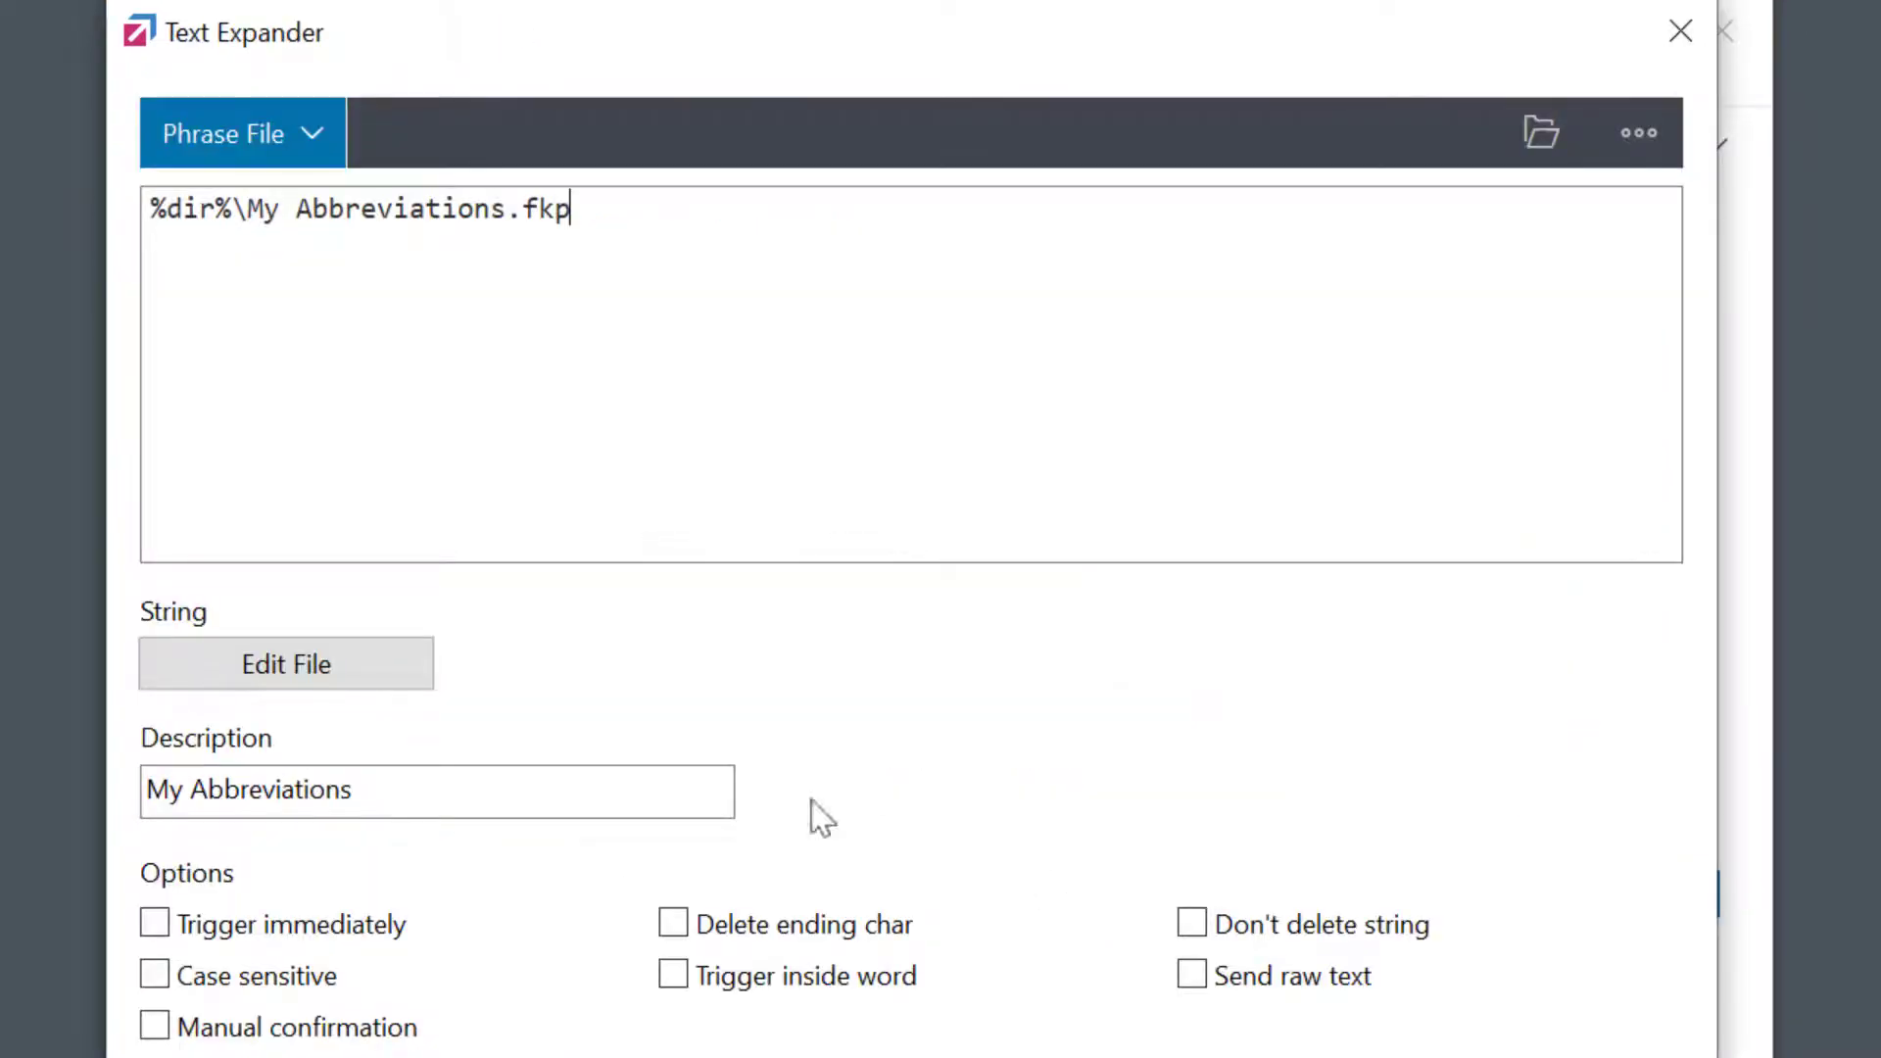
{"action": "left_click", "coordinate": [391, 670]}
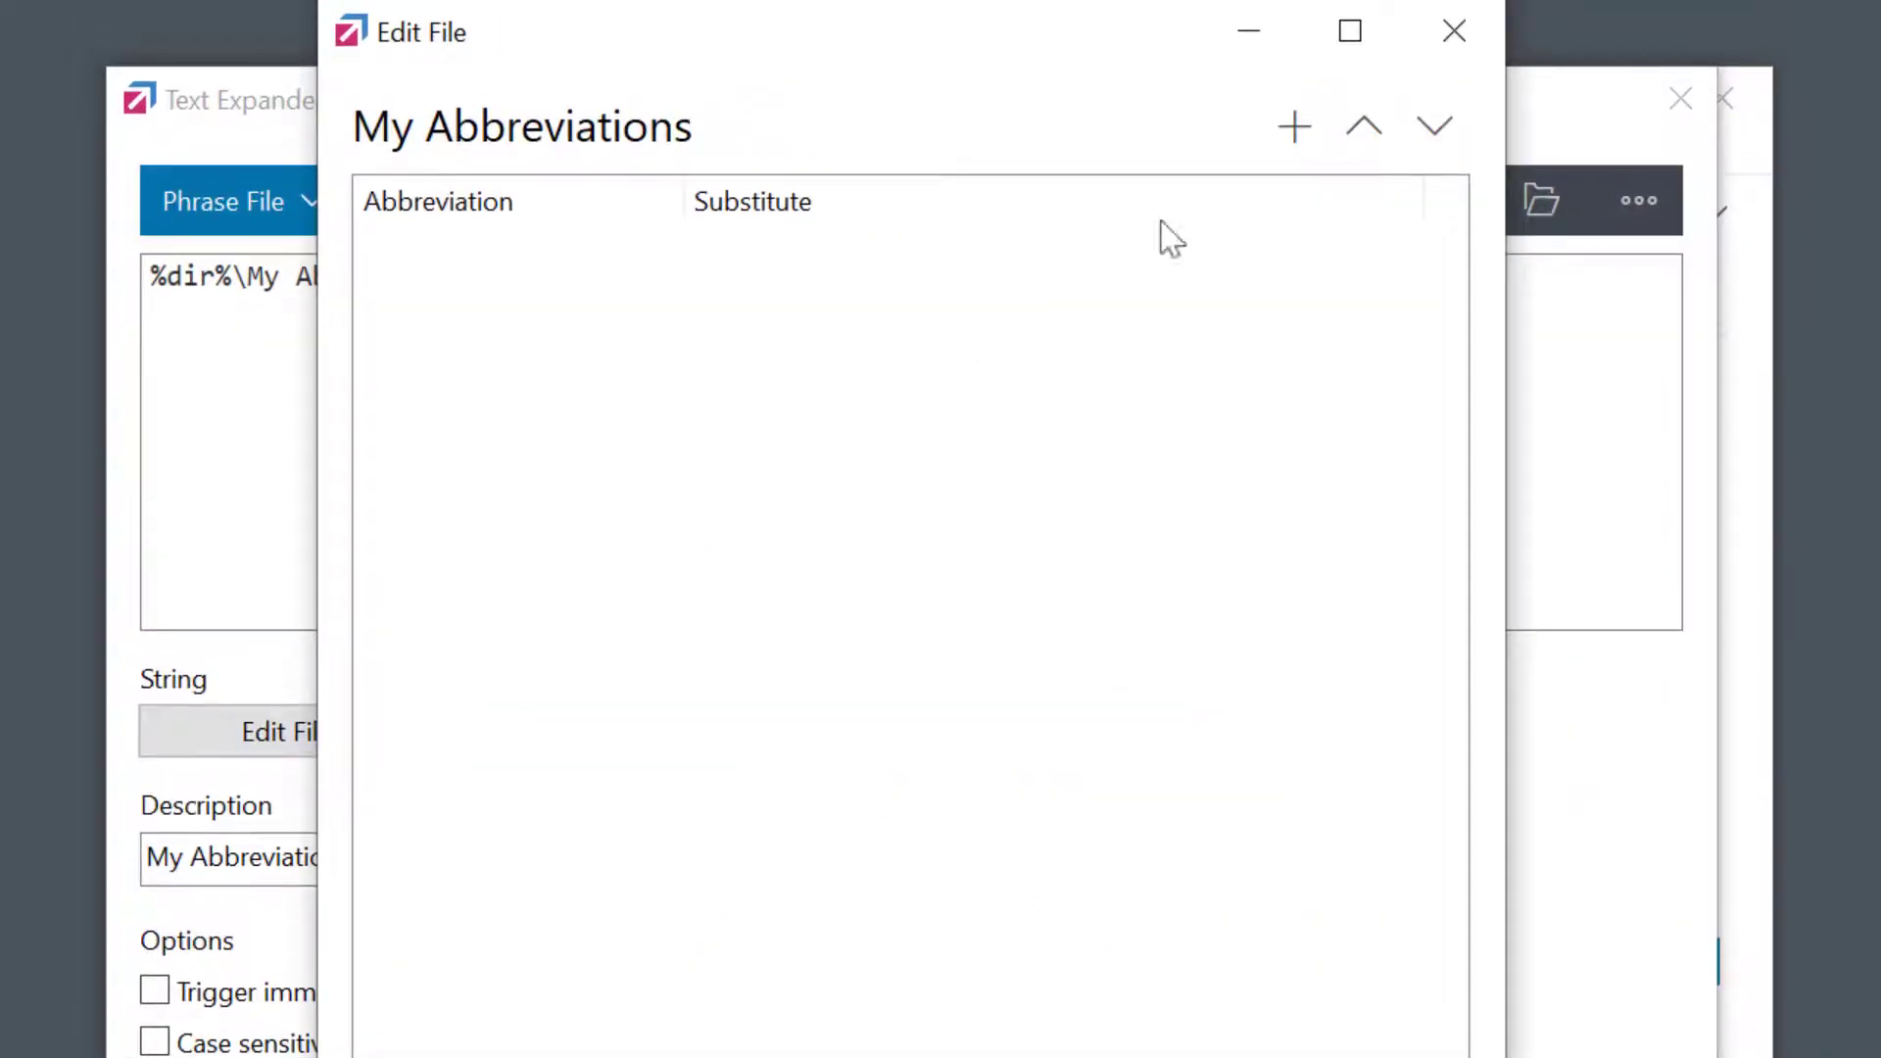
{"action": "left_click", "coordinate": [1284, 141]}
{"action": "type", "text": "btw"}
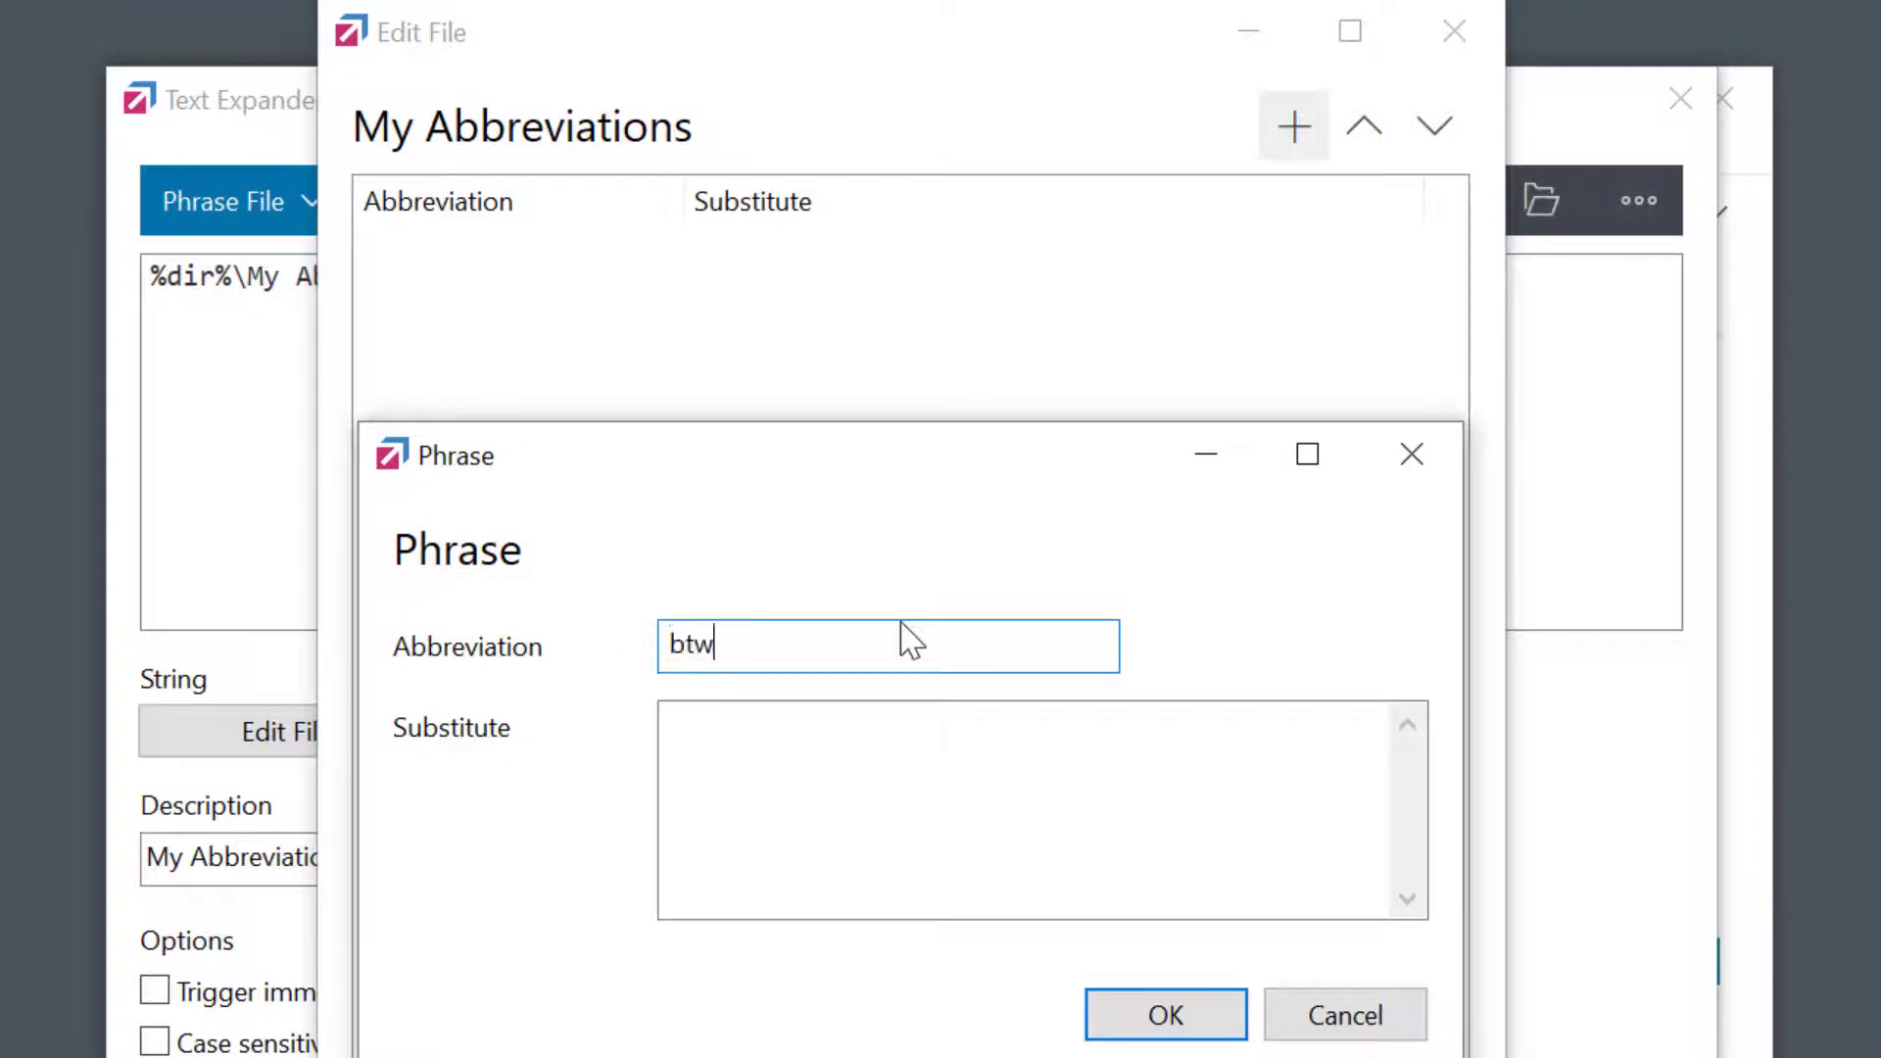
{"action": "left_click", "coordinate": [941, 728]}
{"action": "type", "text": "by the way"}
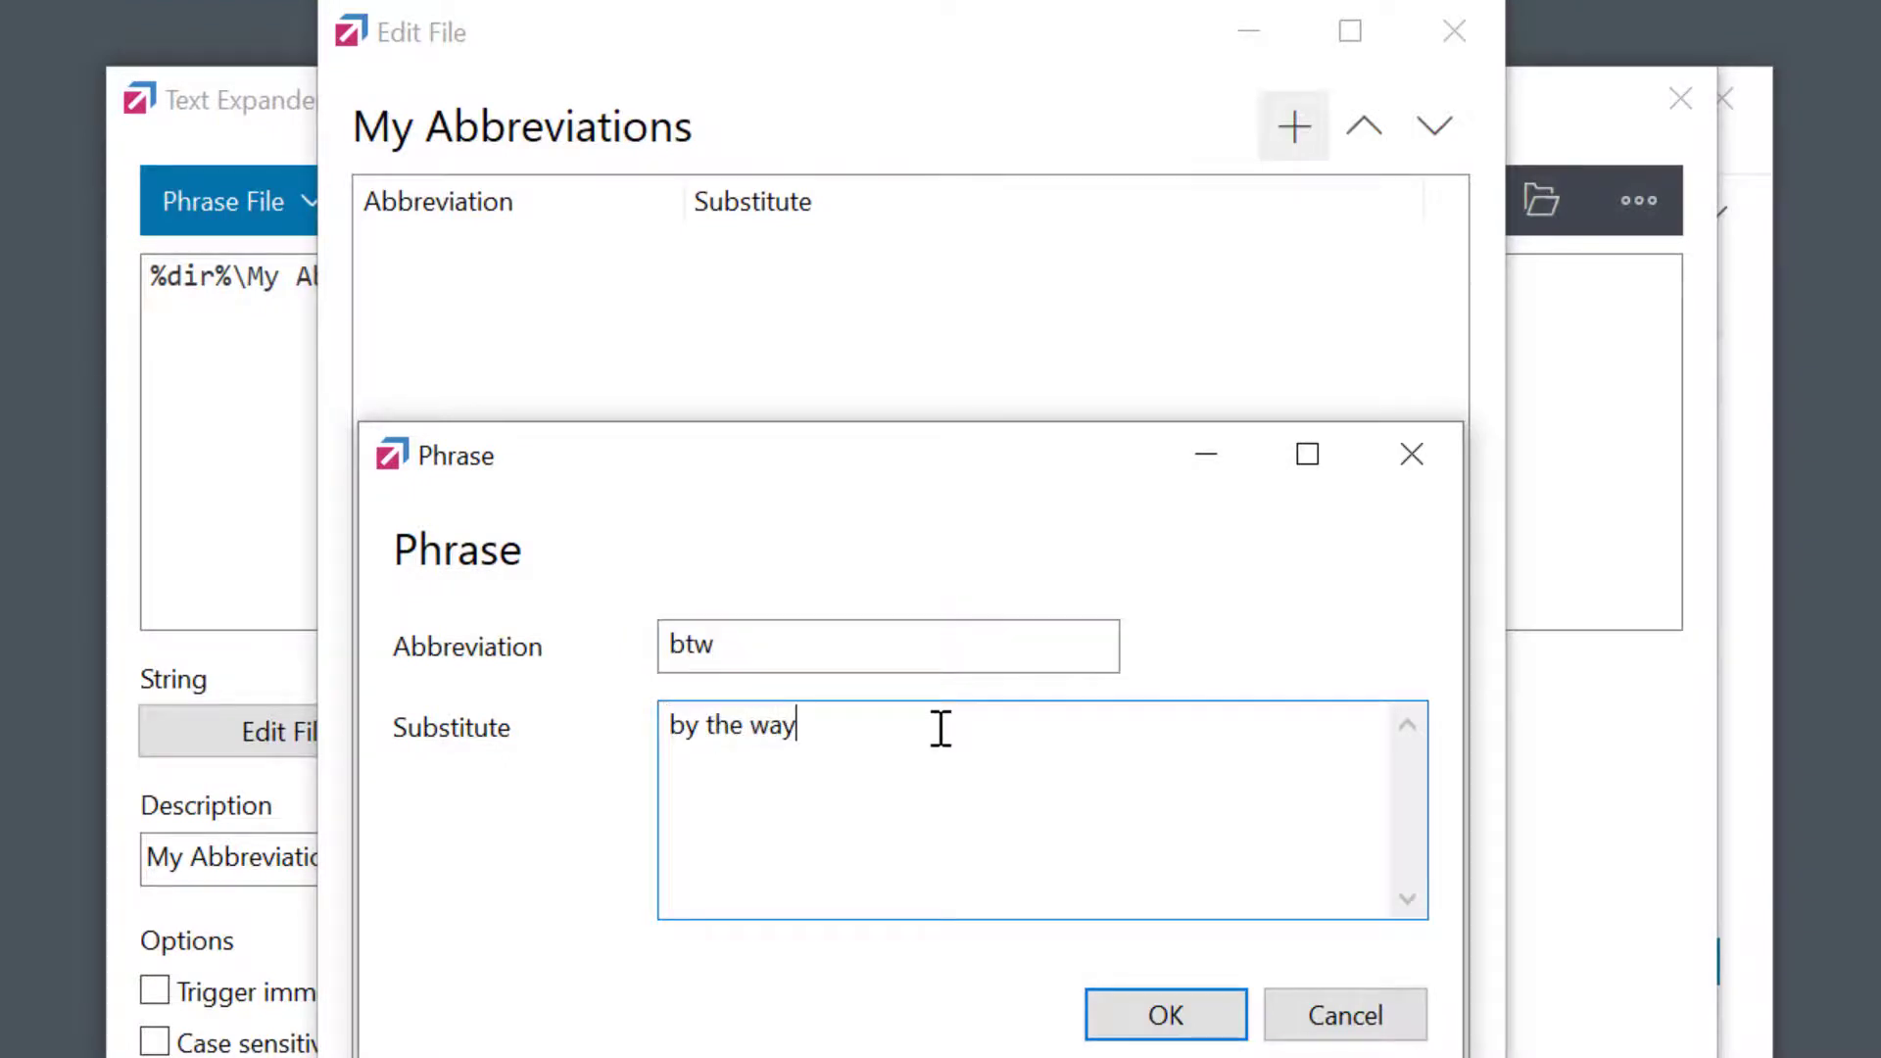
{"action": "left_click", "coordinate": [1161, 1011]}
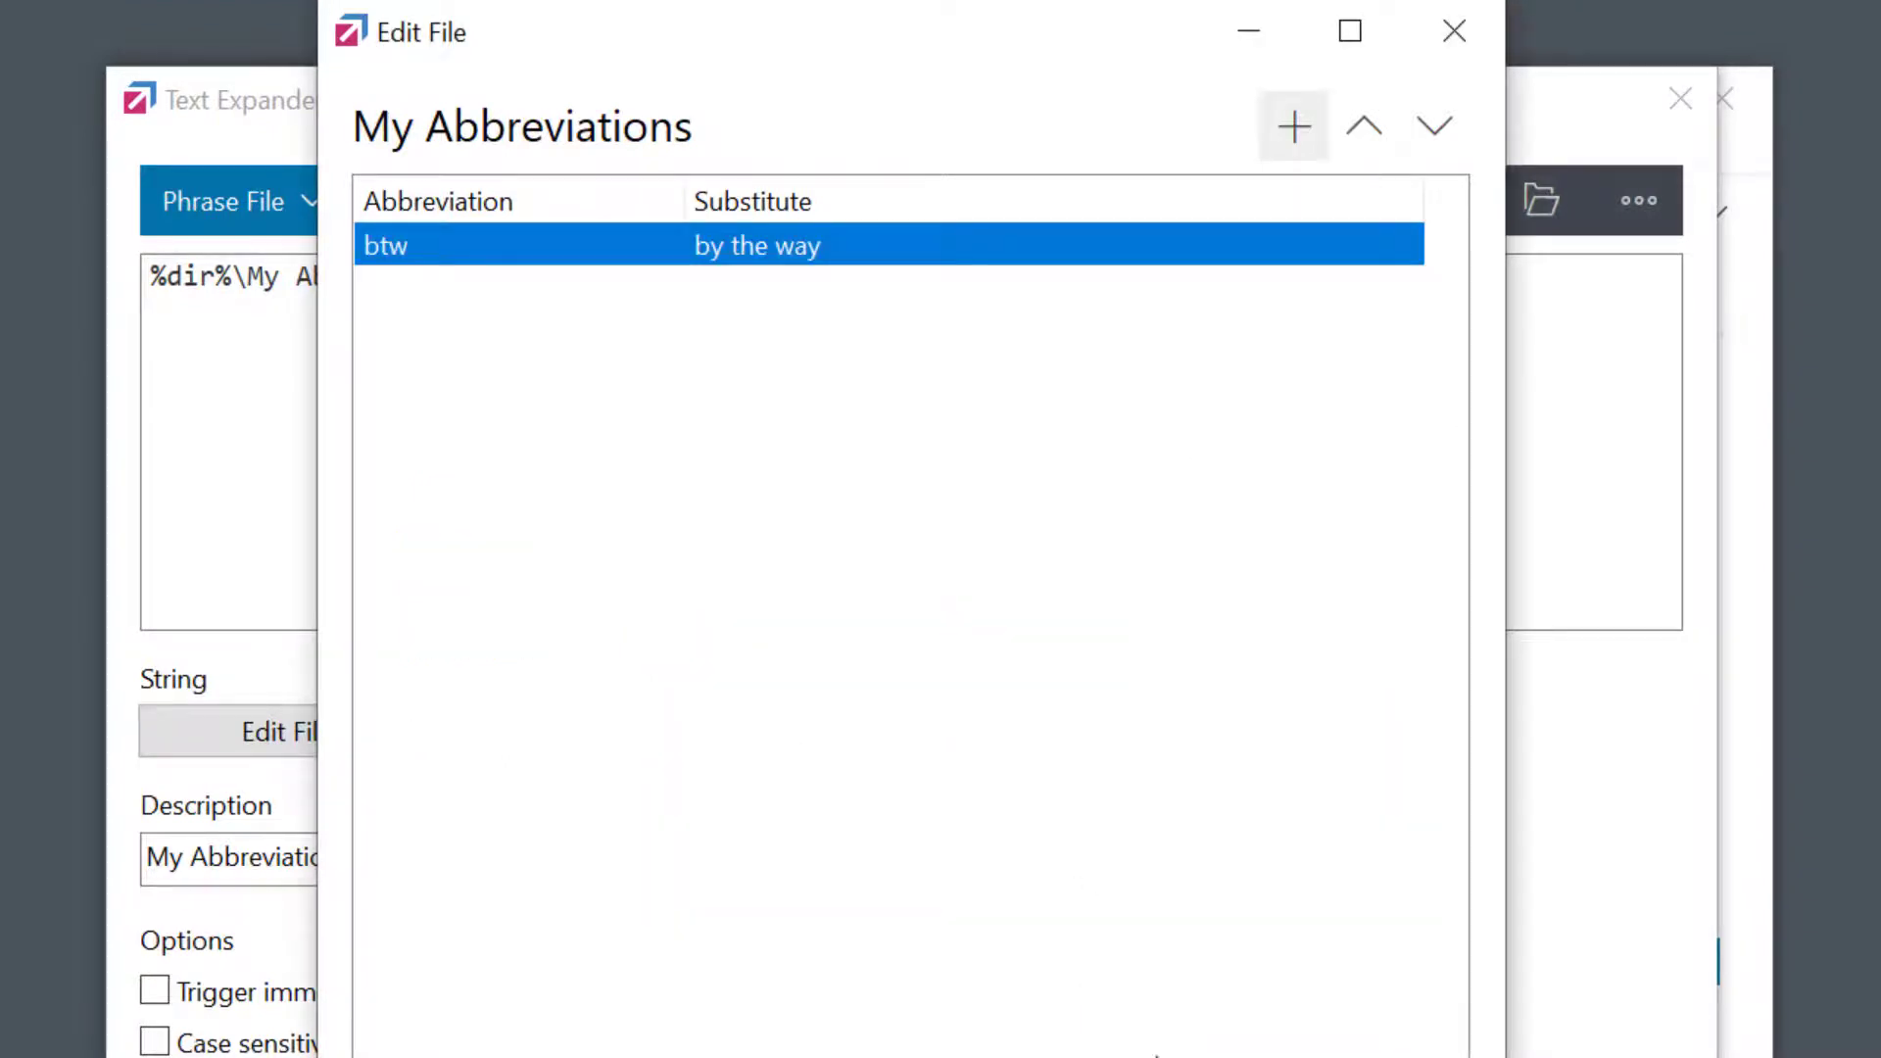
{"action": "key", "text": "Escape"}
{"action": "key", "text": "Escape"}
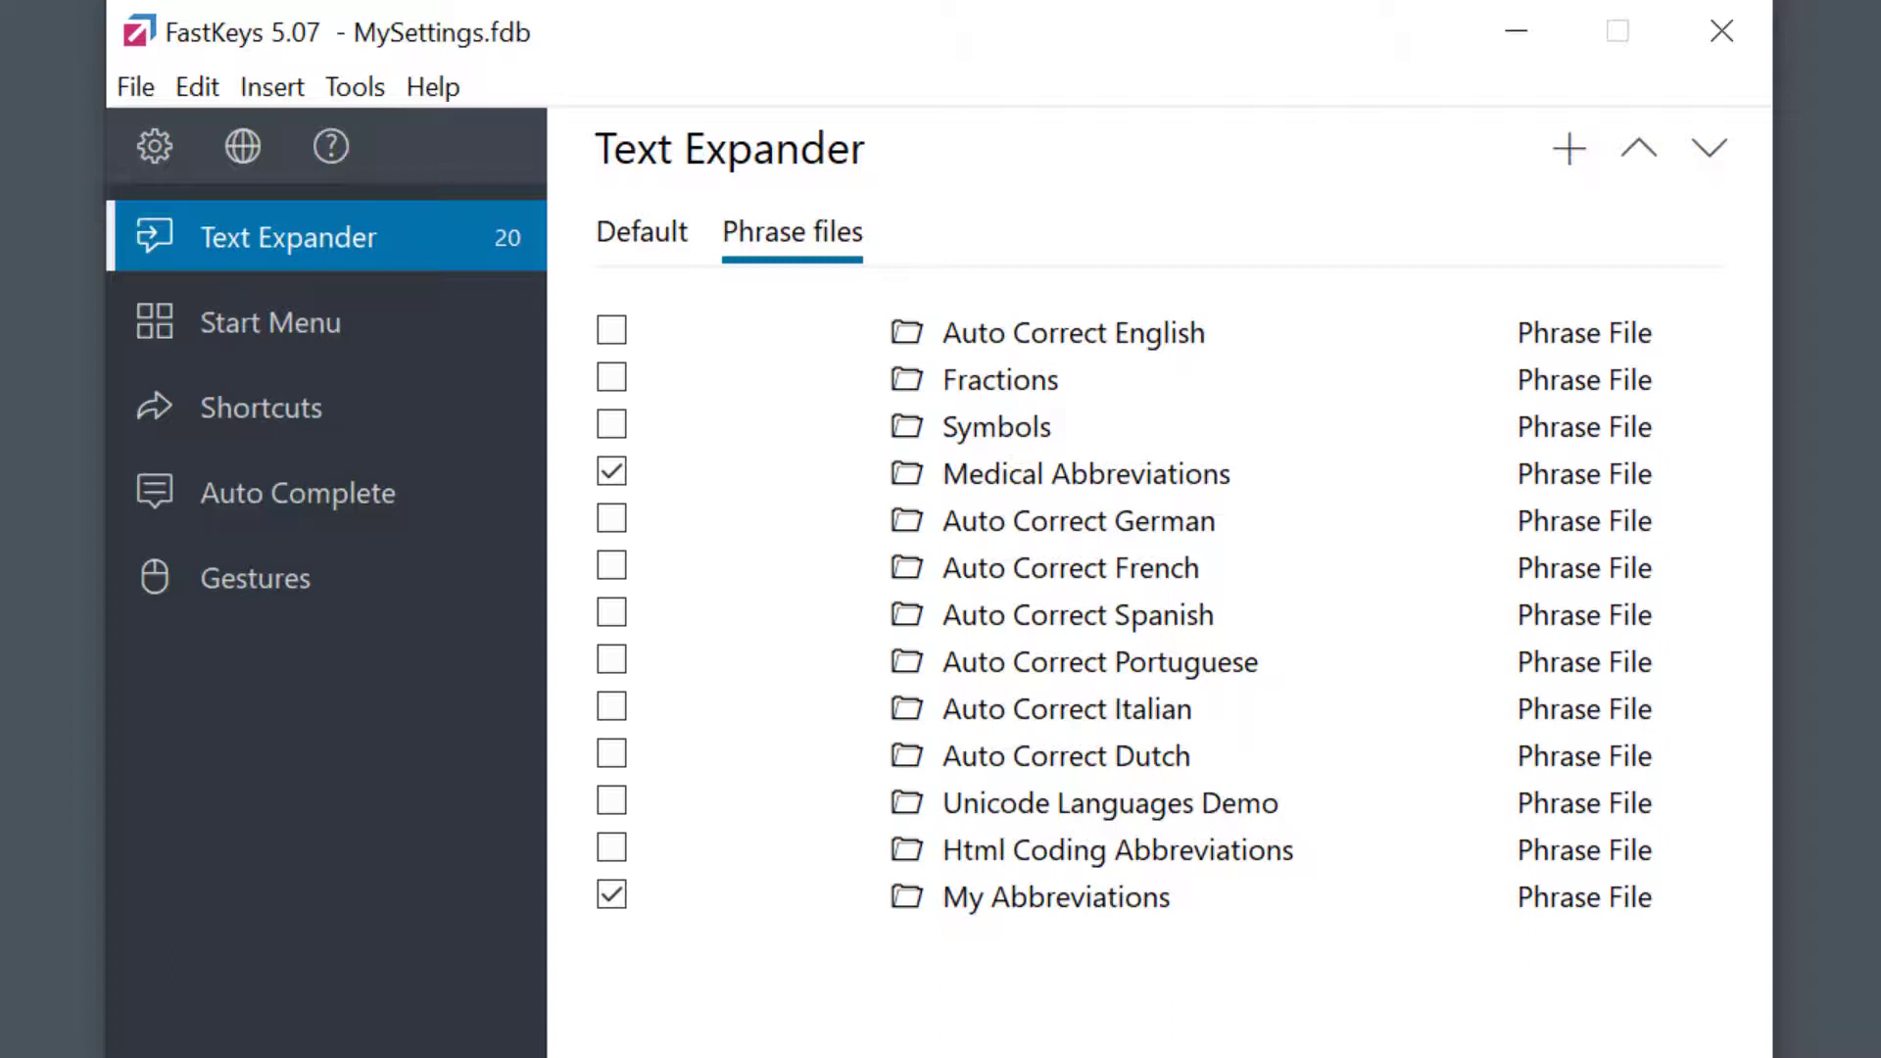
Step: Start a Microsoft Excel import and load Phrases.xlsx
{"action": "left_click", "coordinate": [133, 88]}
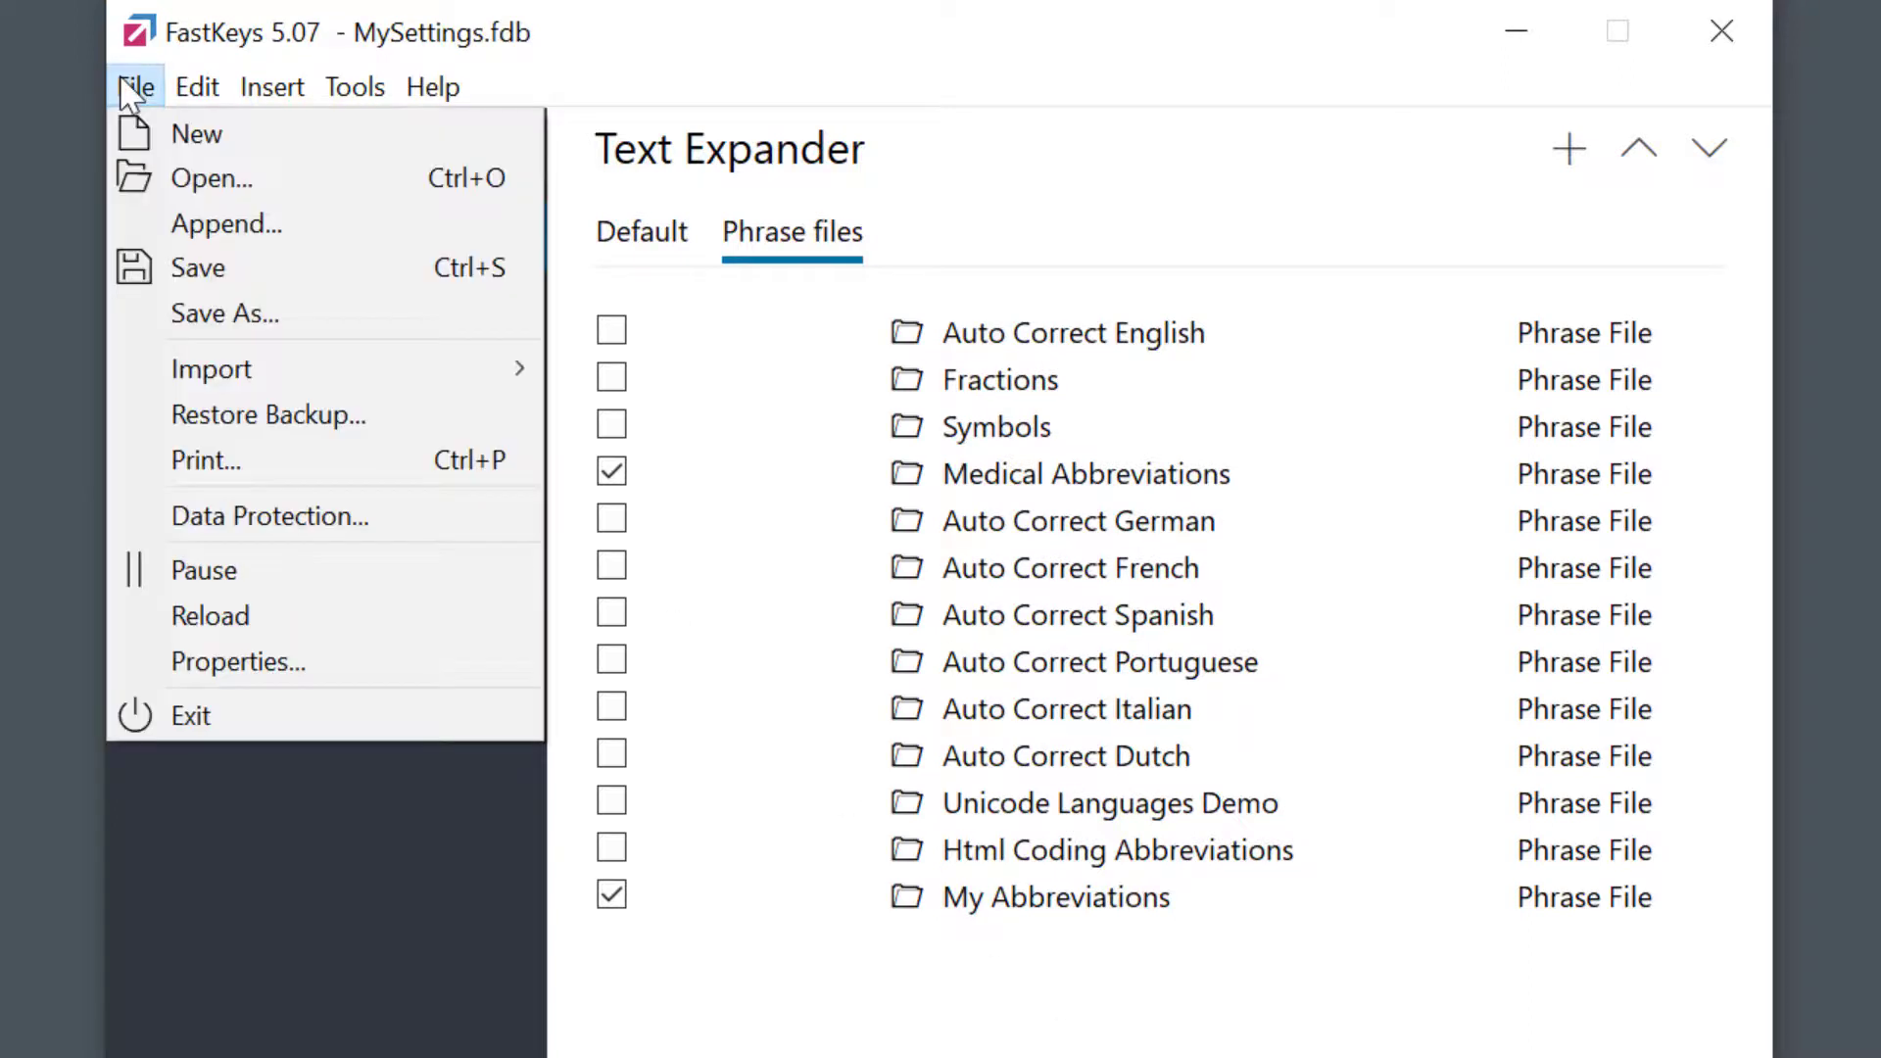
{"action": "mouse_move", "coordinate": [209, 369]}
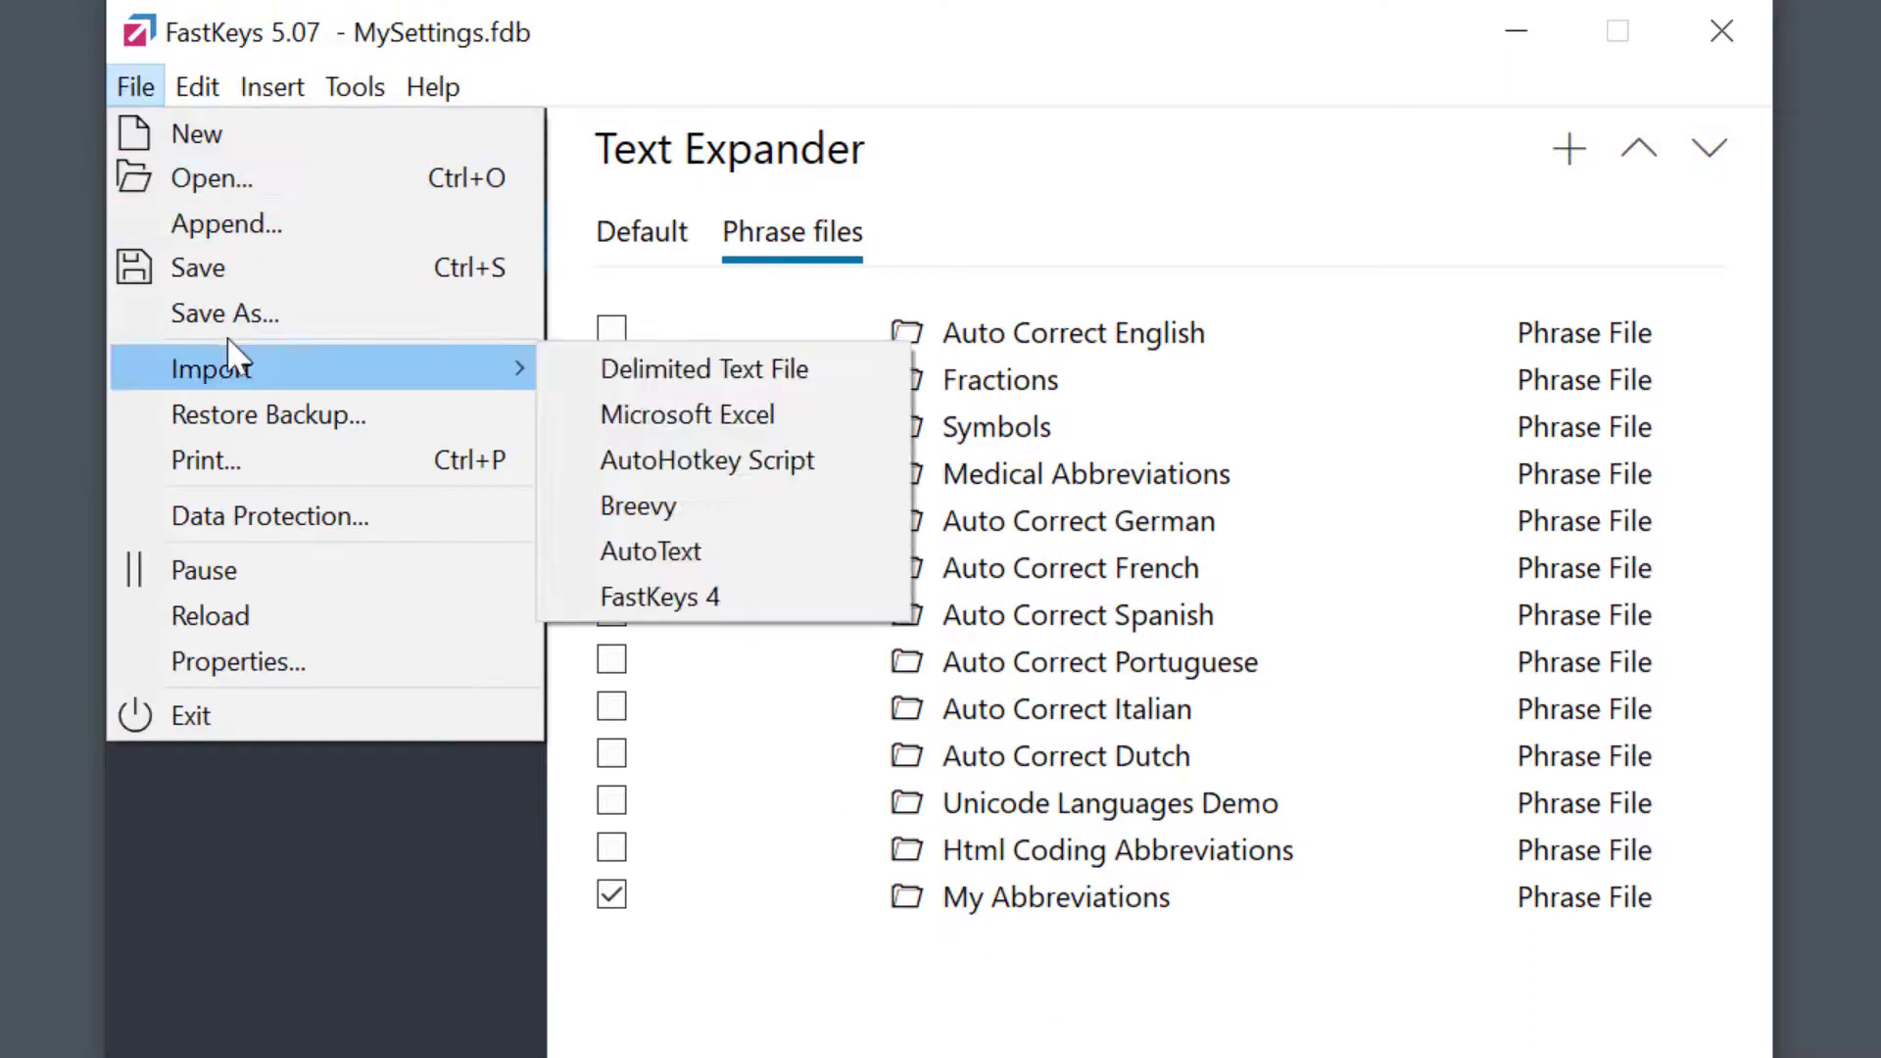
{"action": "left_click", "coordinate": [680, 427]}
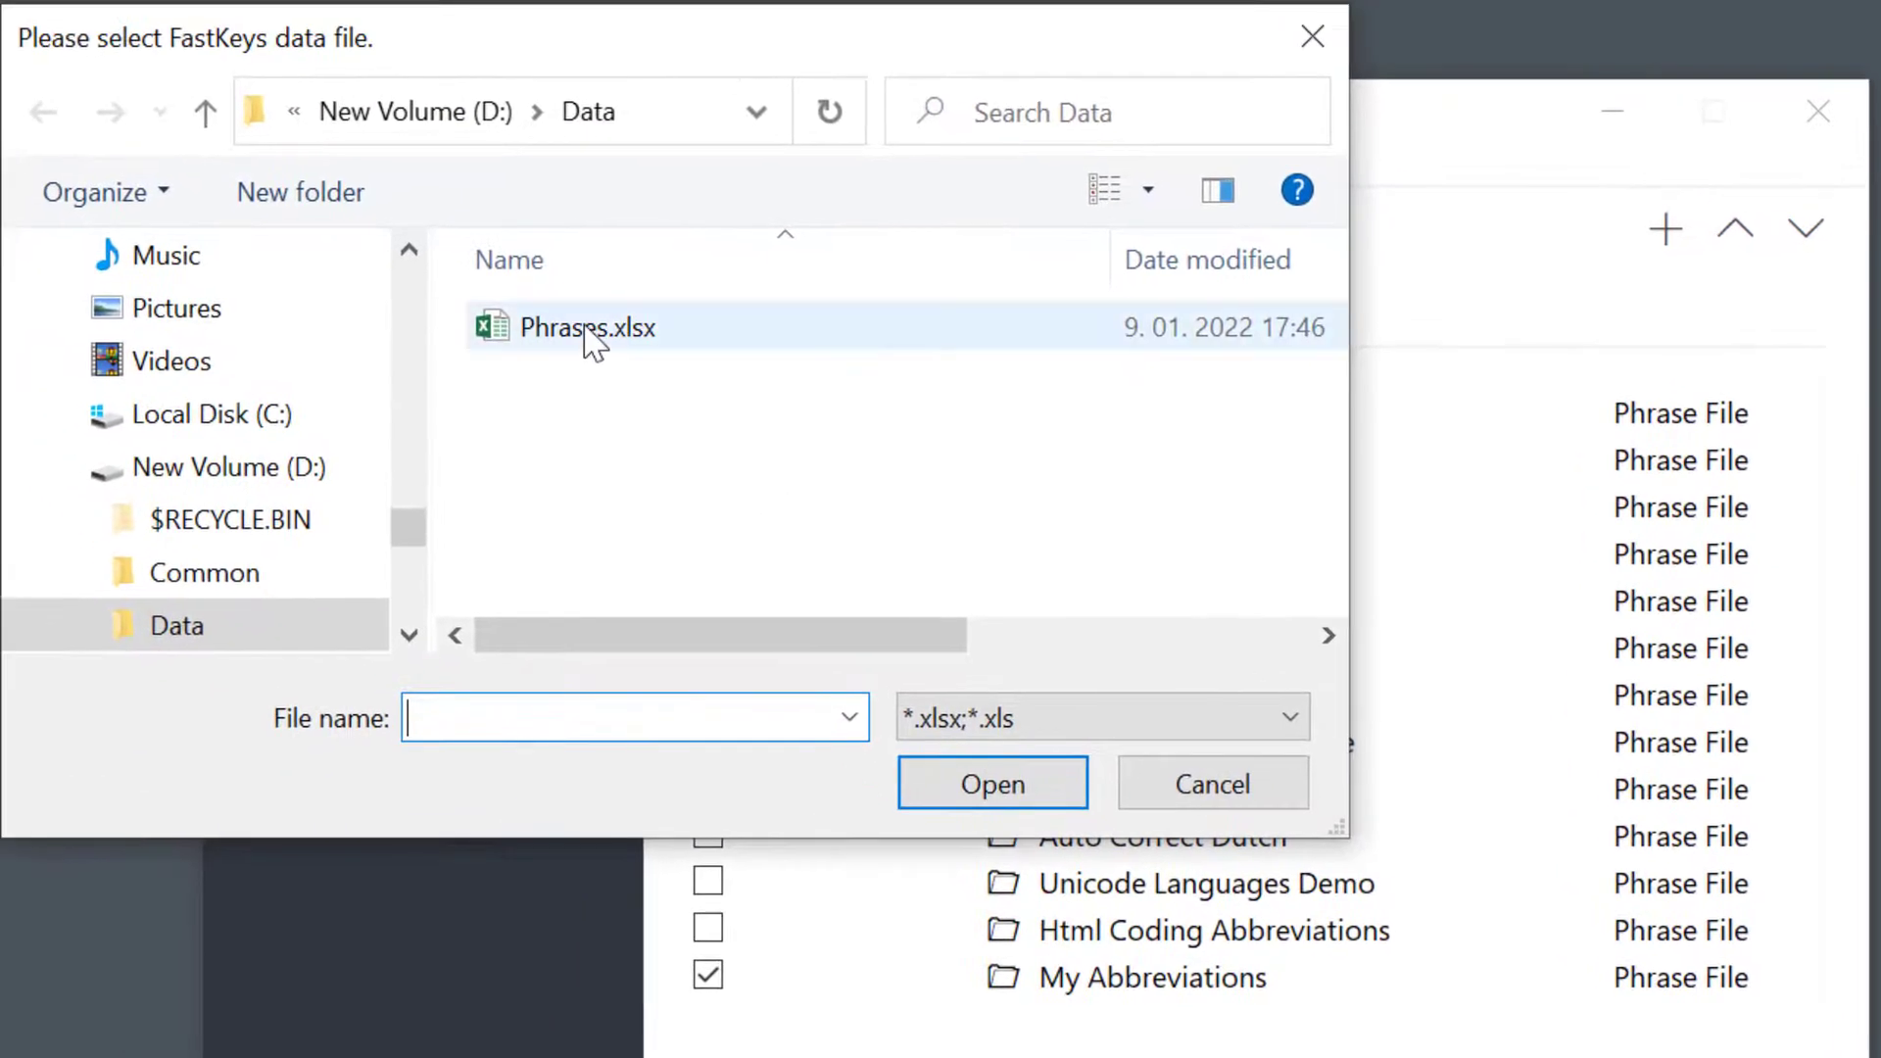
{"action": "double_click", "coordinate": [585, 330]}
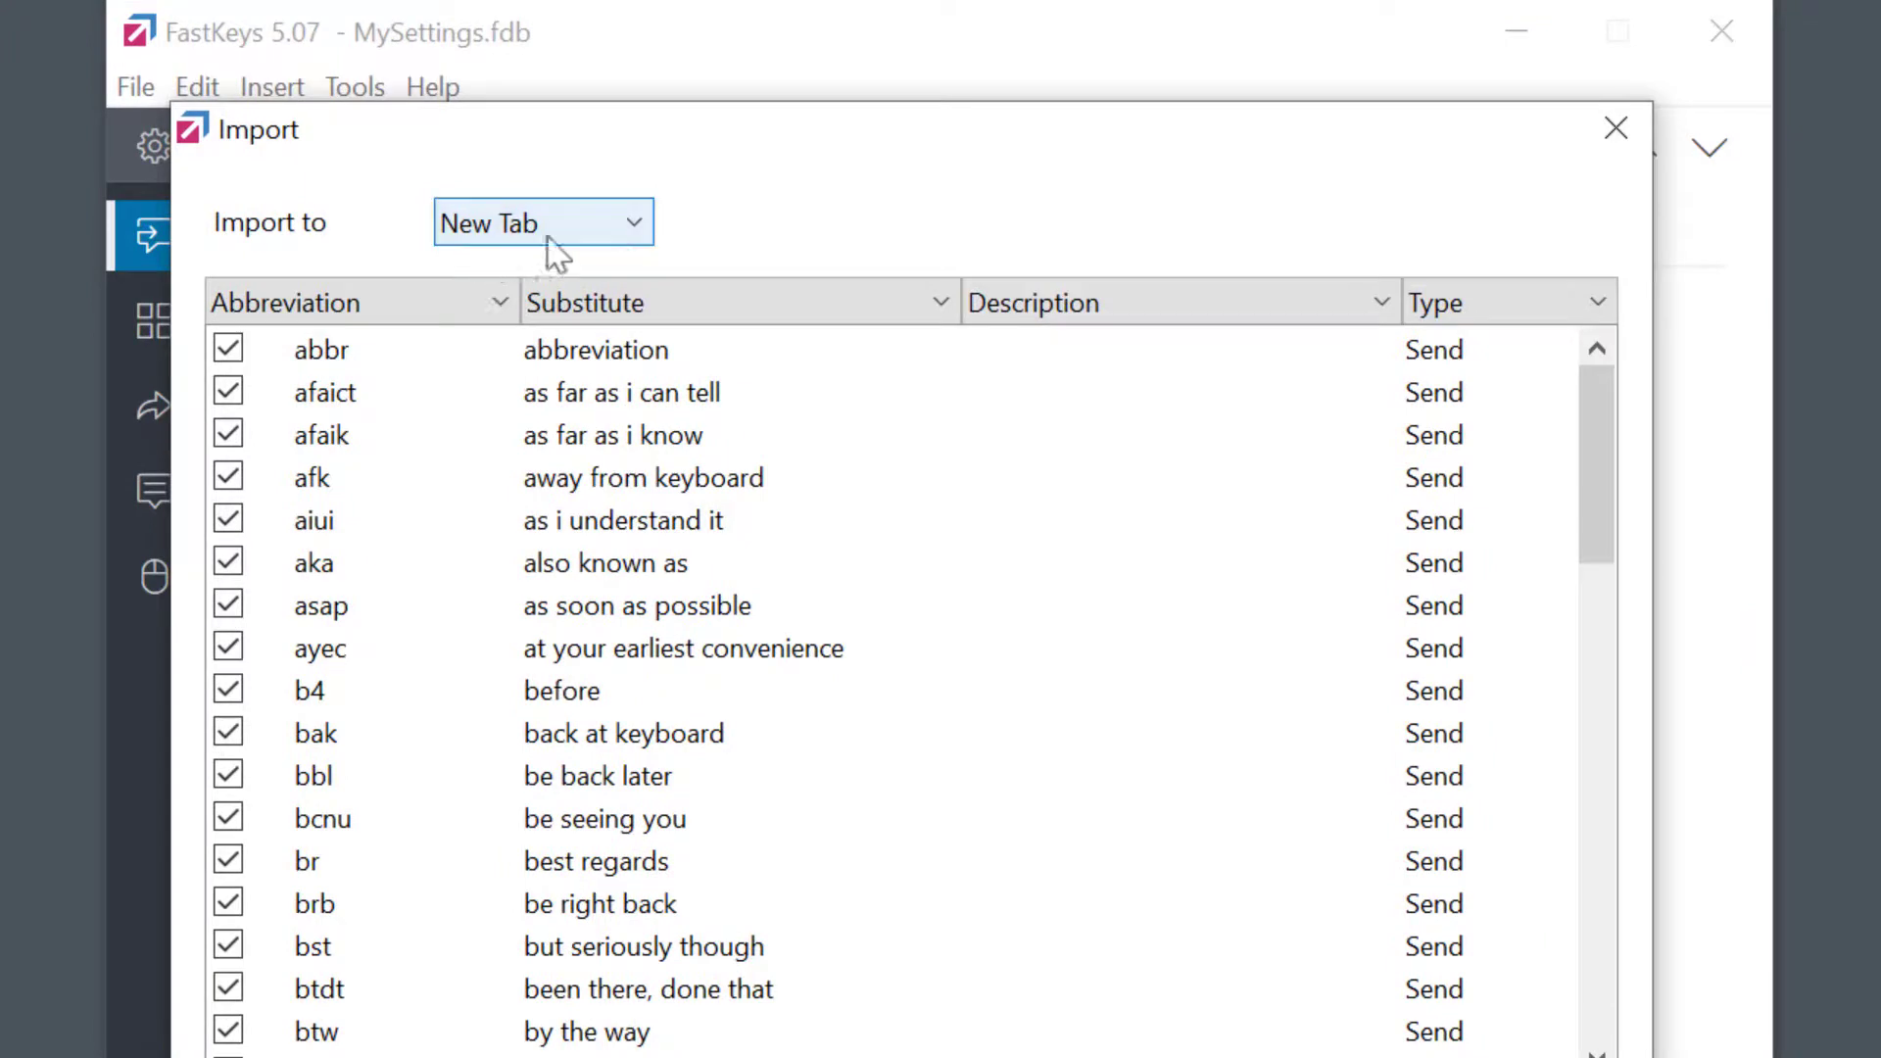
Step: Import Phrases.xlsx as a separate phrase file, mapping columns to Abbreviation and Substitute
{"action": "left_click", "coordinate": [627, 227]}
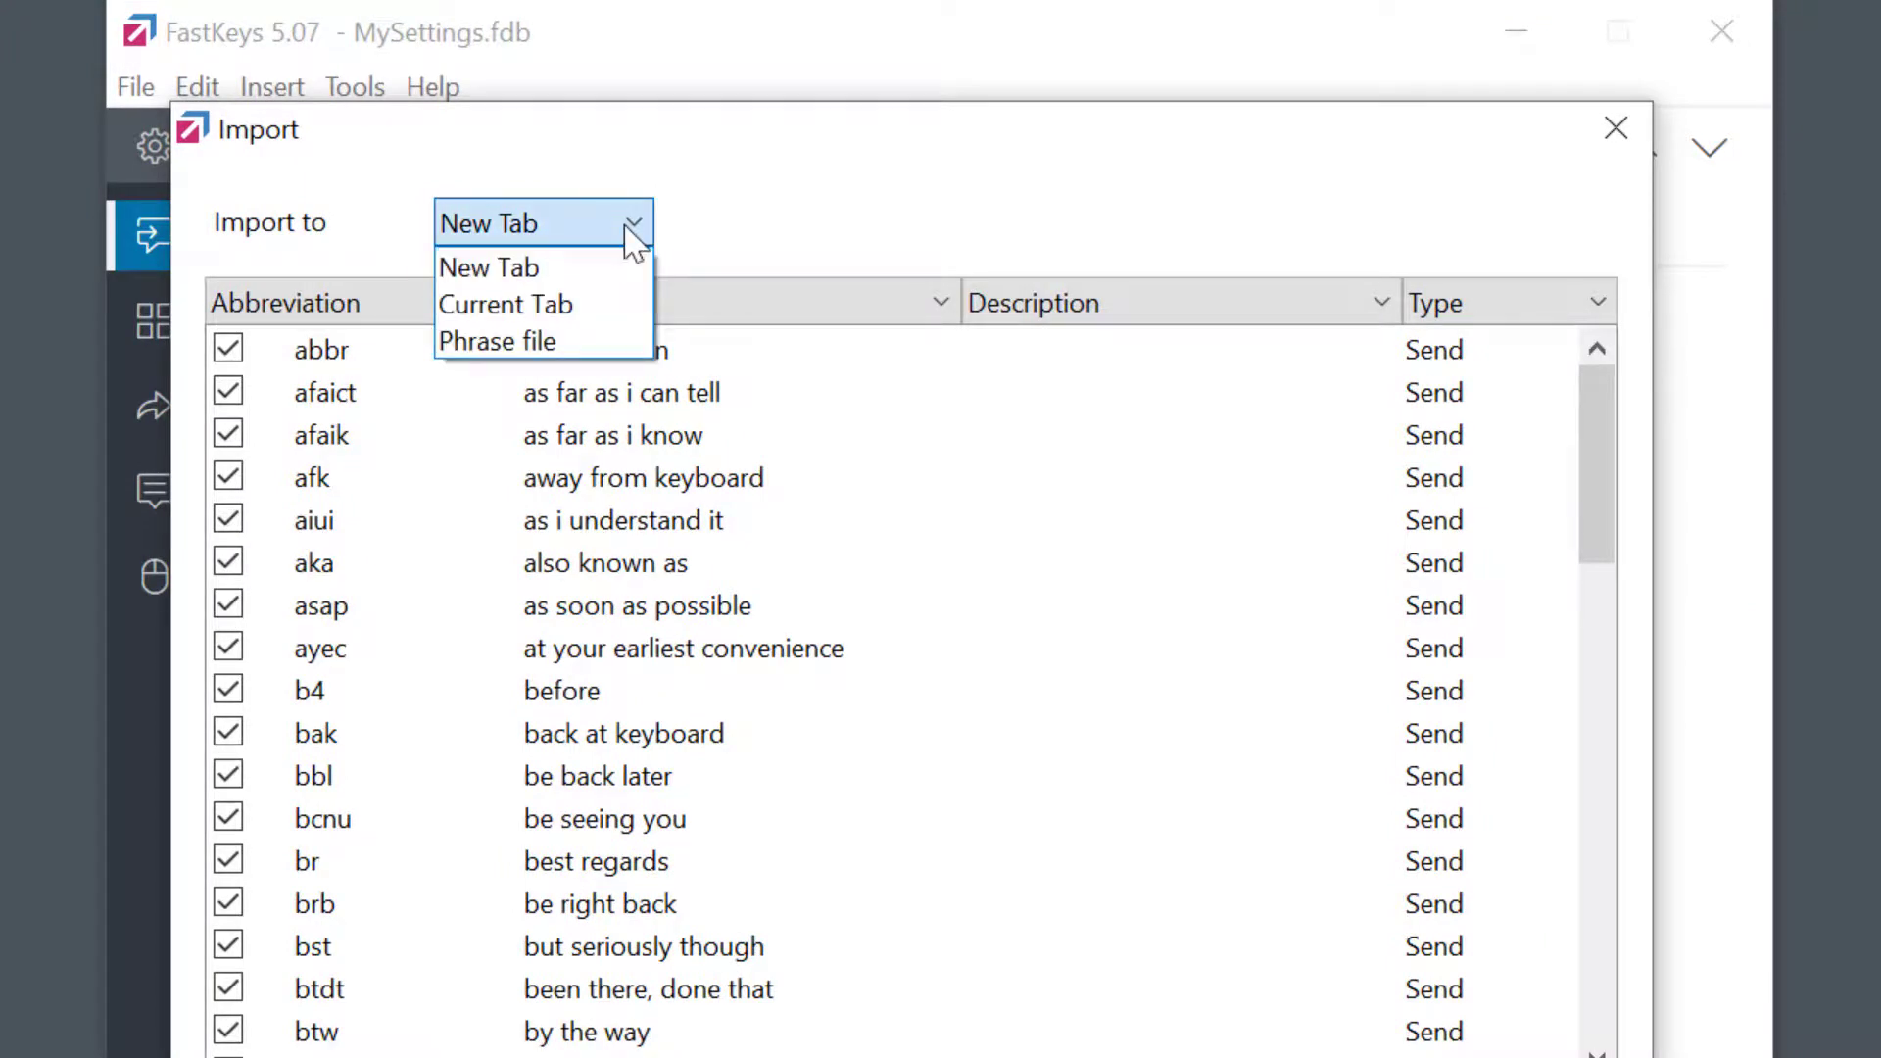
{"action": "left_click", "coordinate": [577, 335]}
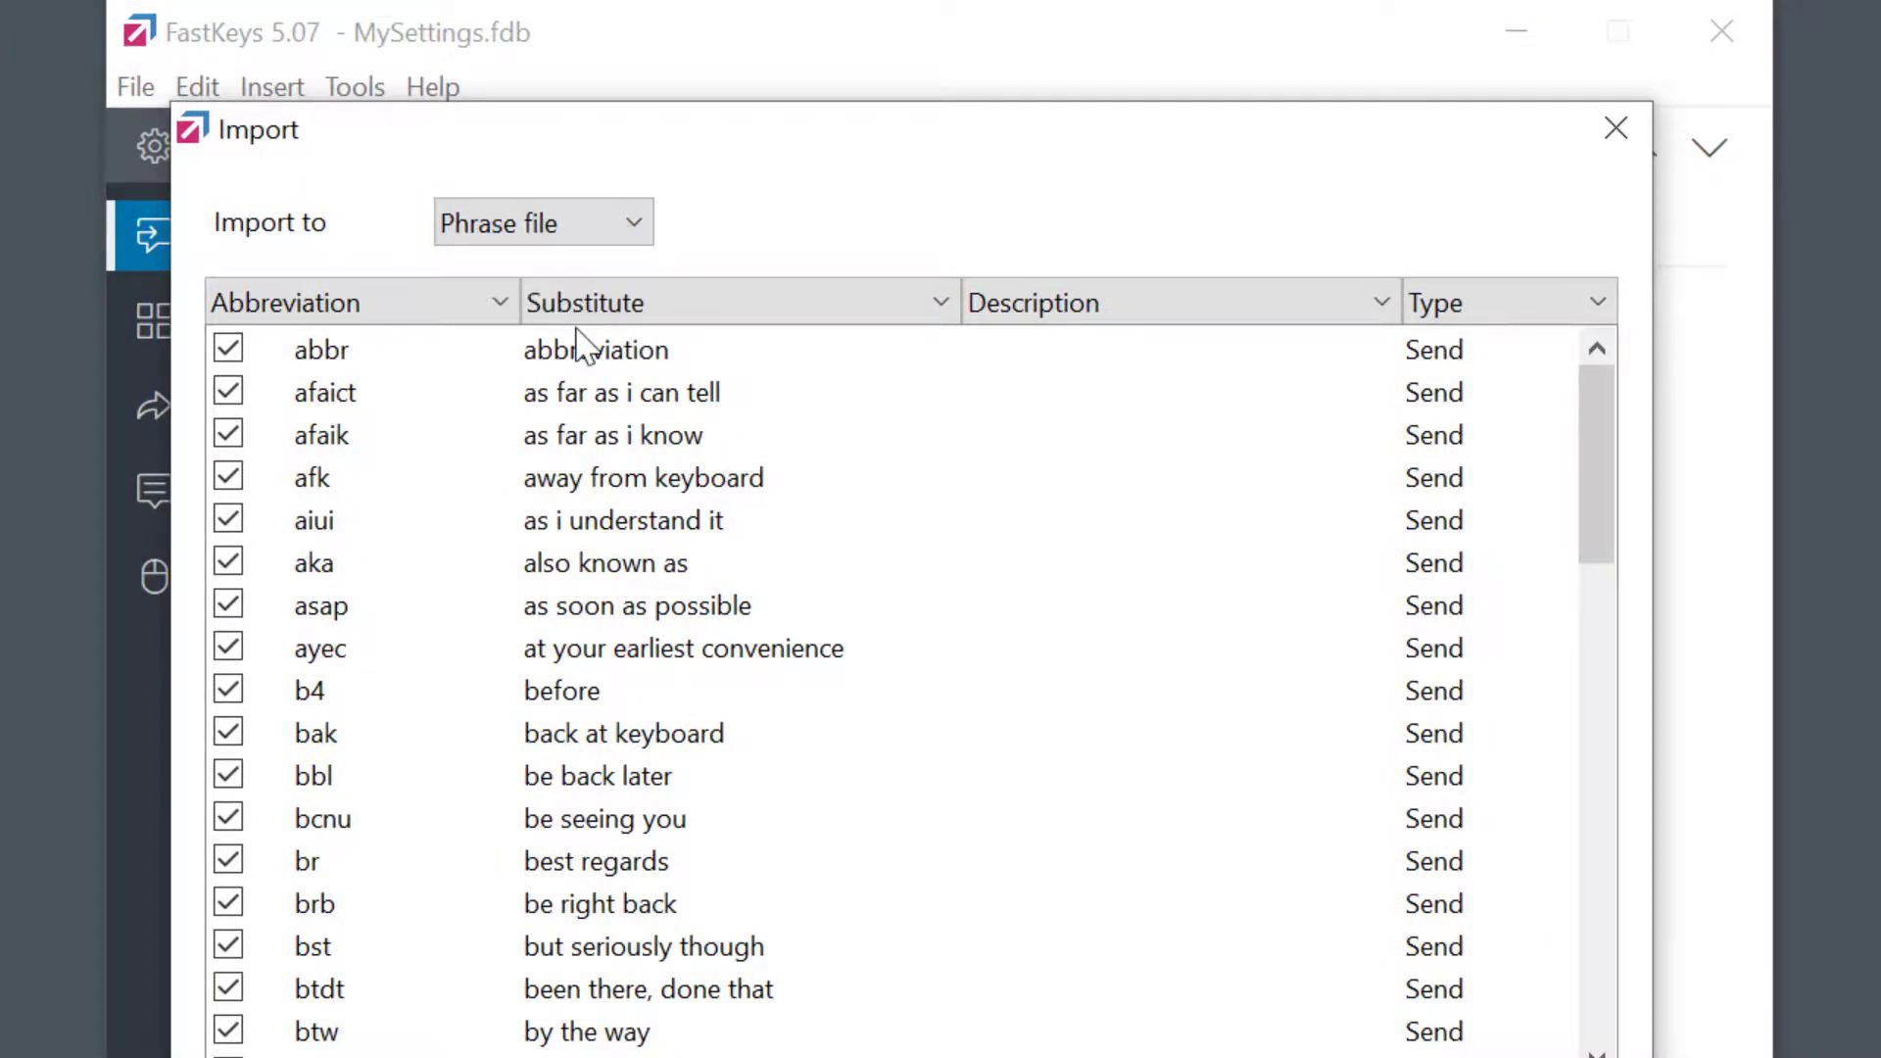
{"action": "left_click", "coordinate": [501, 304]}
{"action": "left_click", "coordinate": [502, 305]}
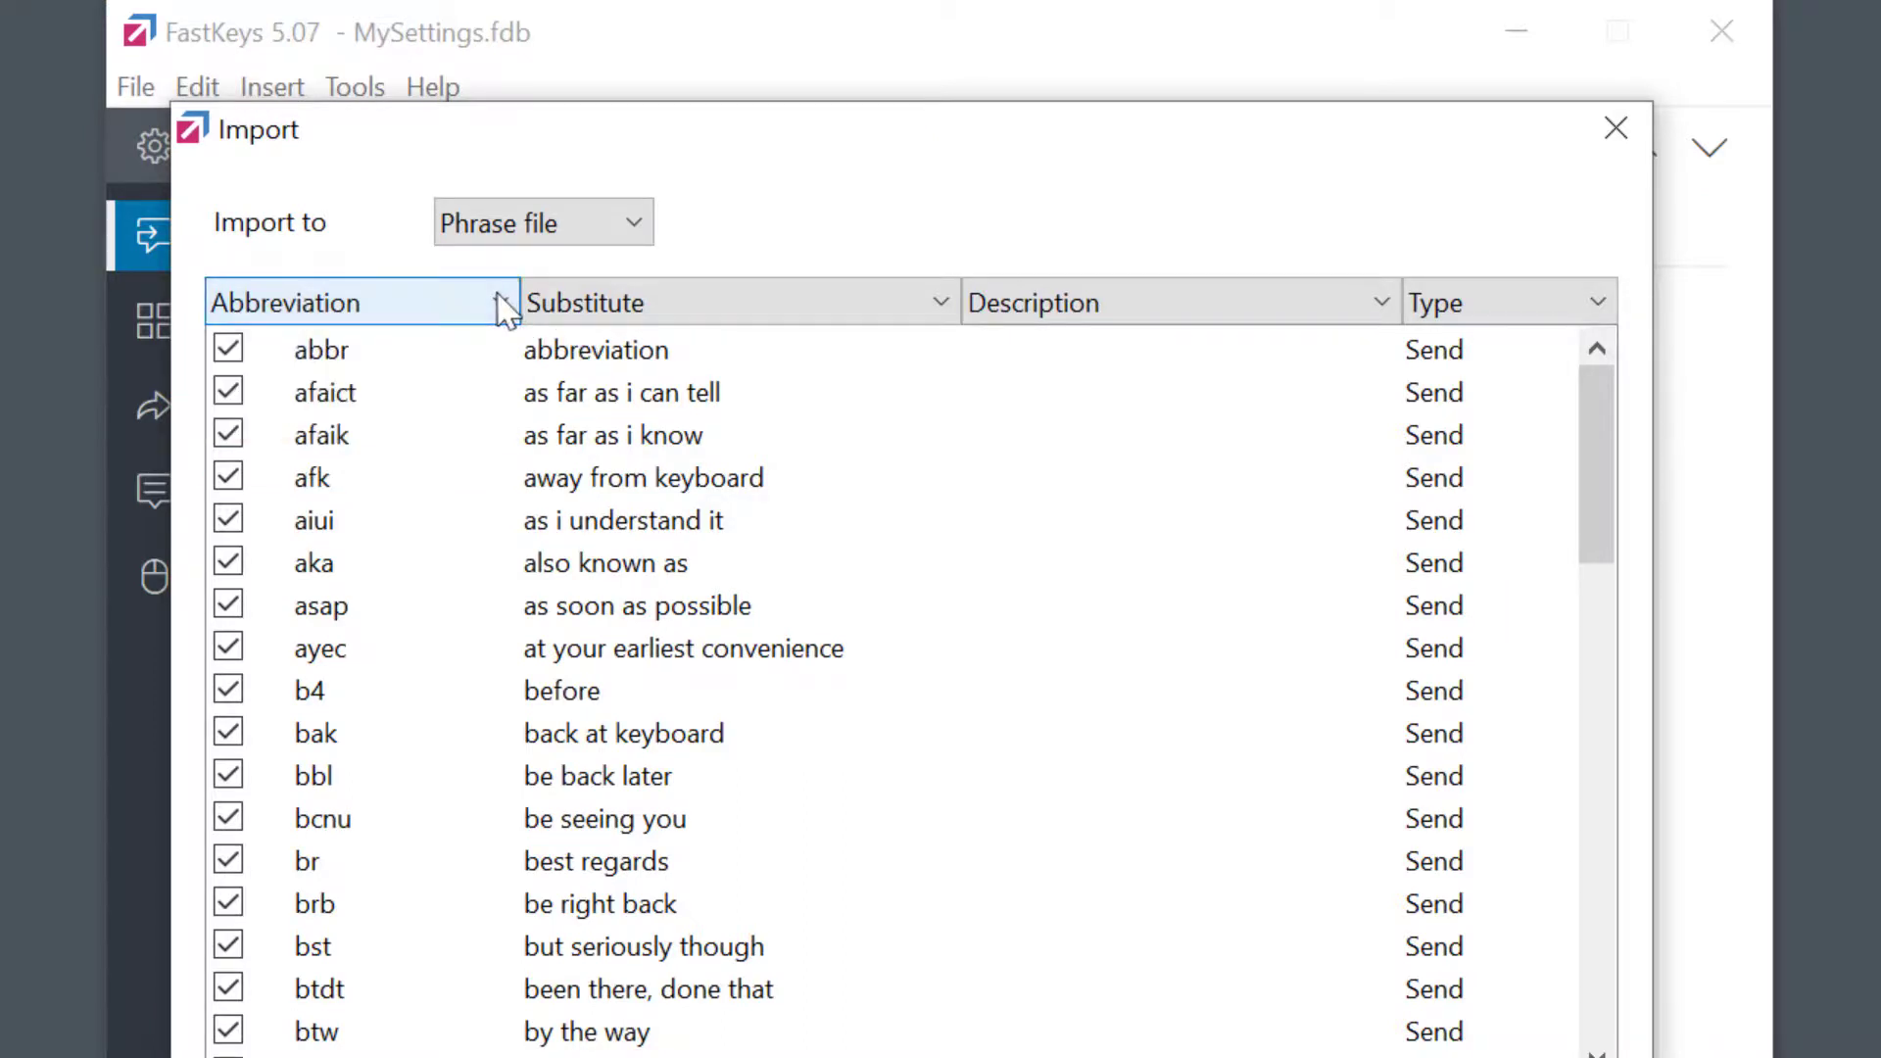
{"action": "left_click", "coordinate": [805, 304]}
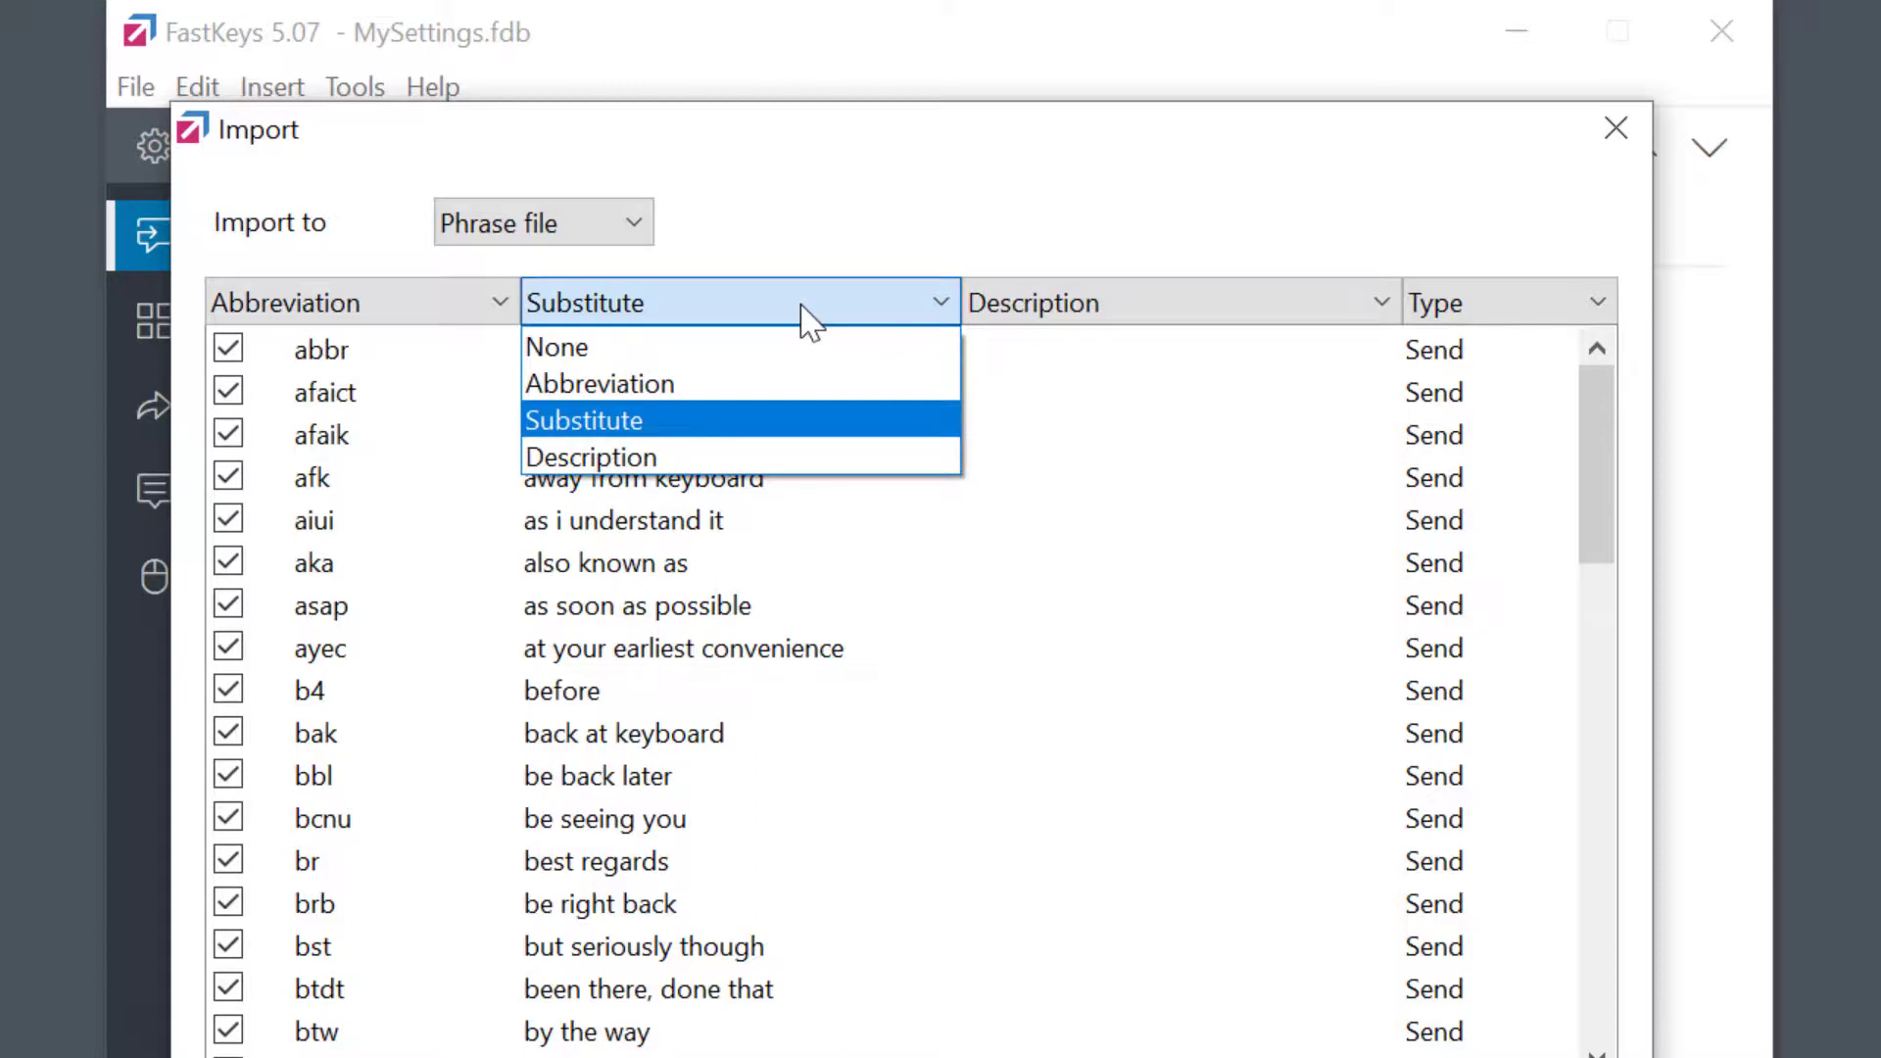
{"action": "left_click", "coordinate": [805, 312]}
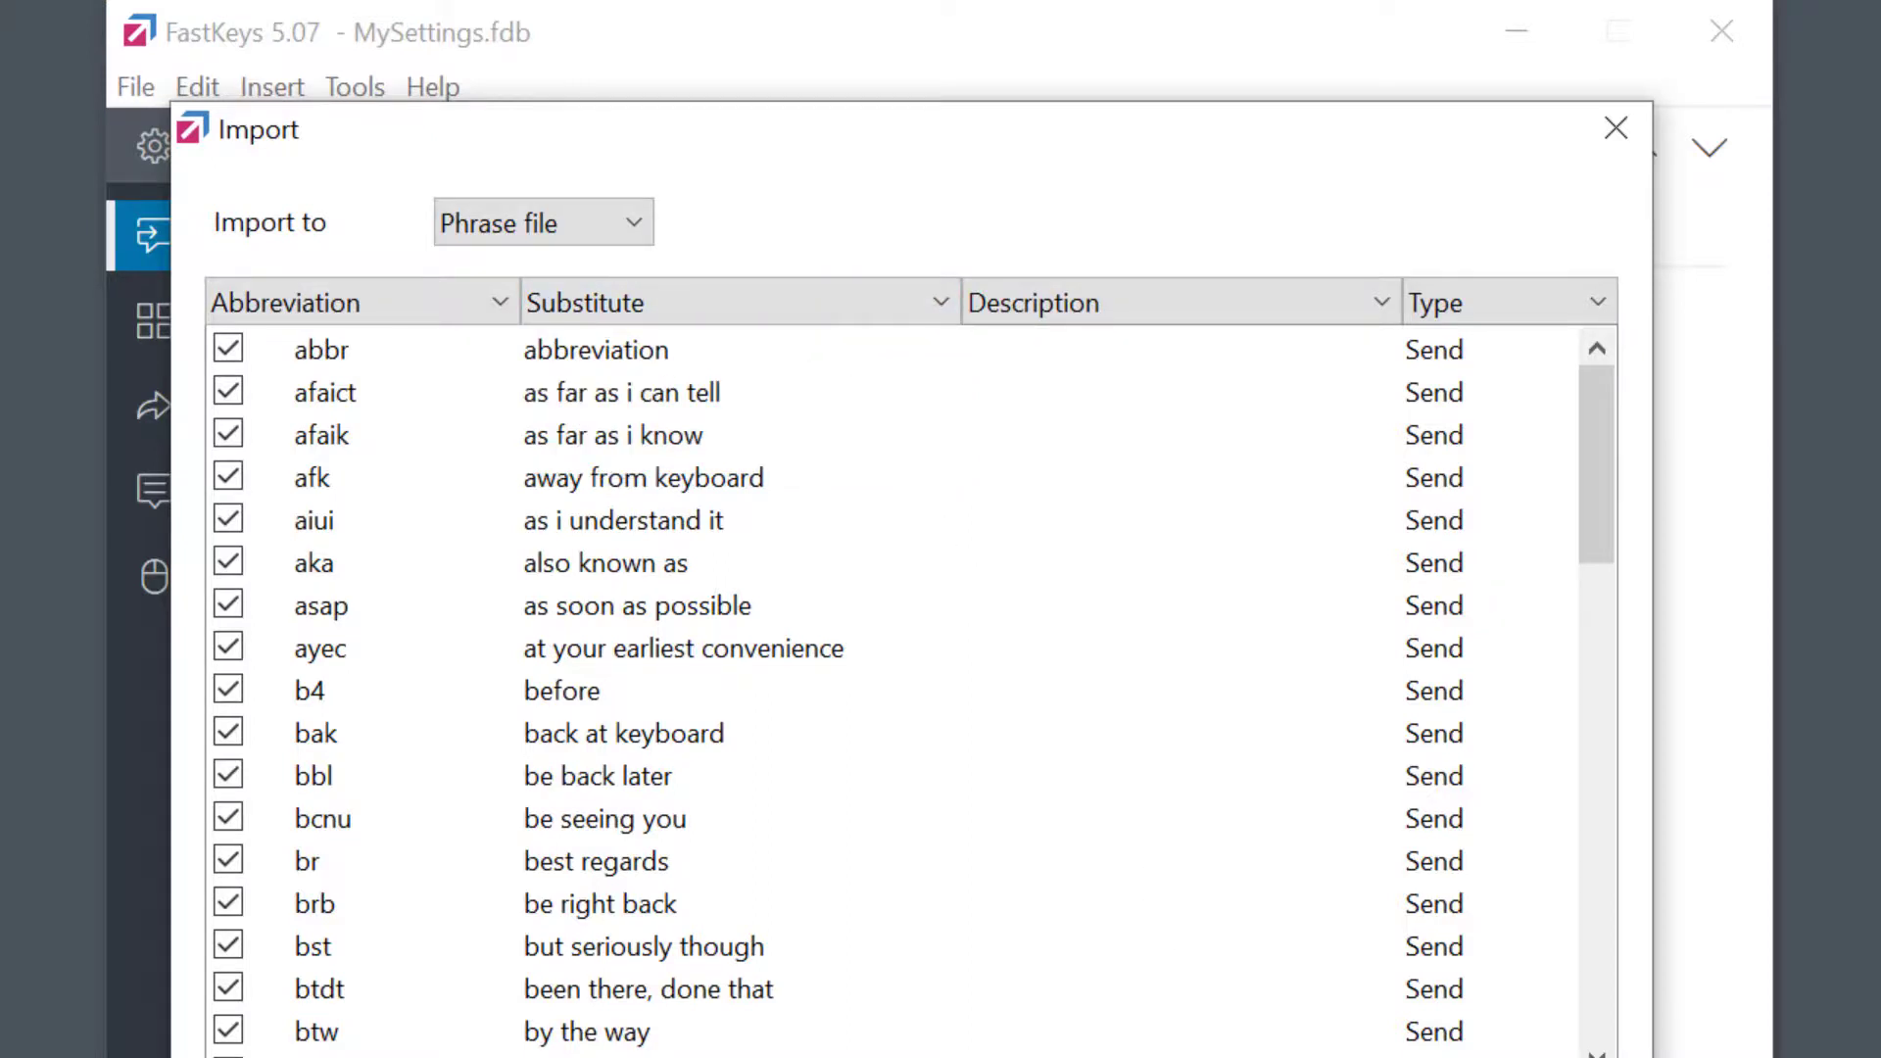
{"action": "key", "text": "Return"}
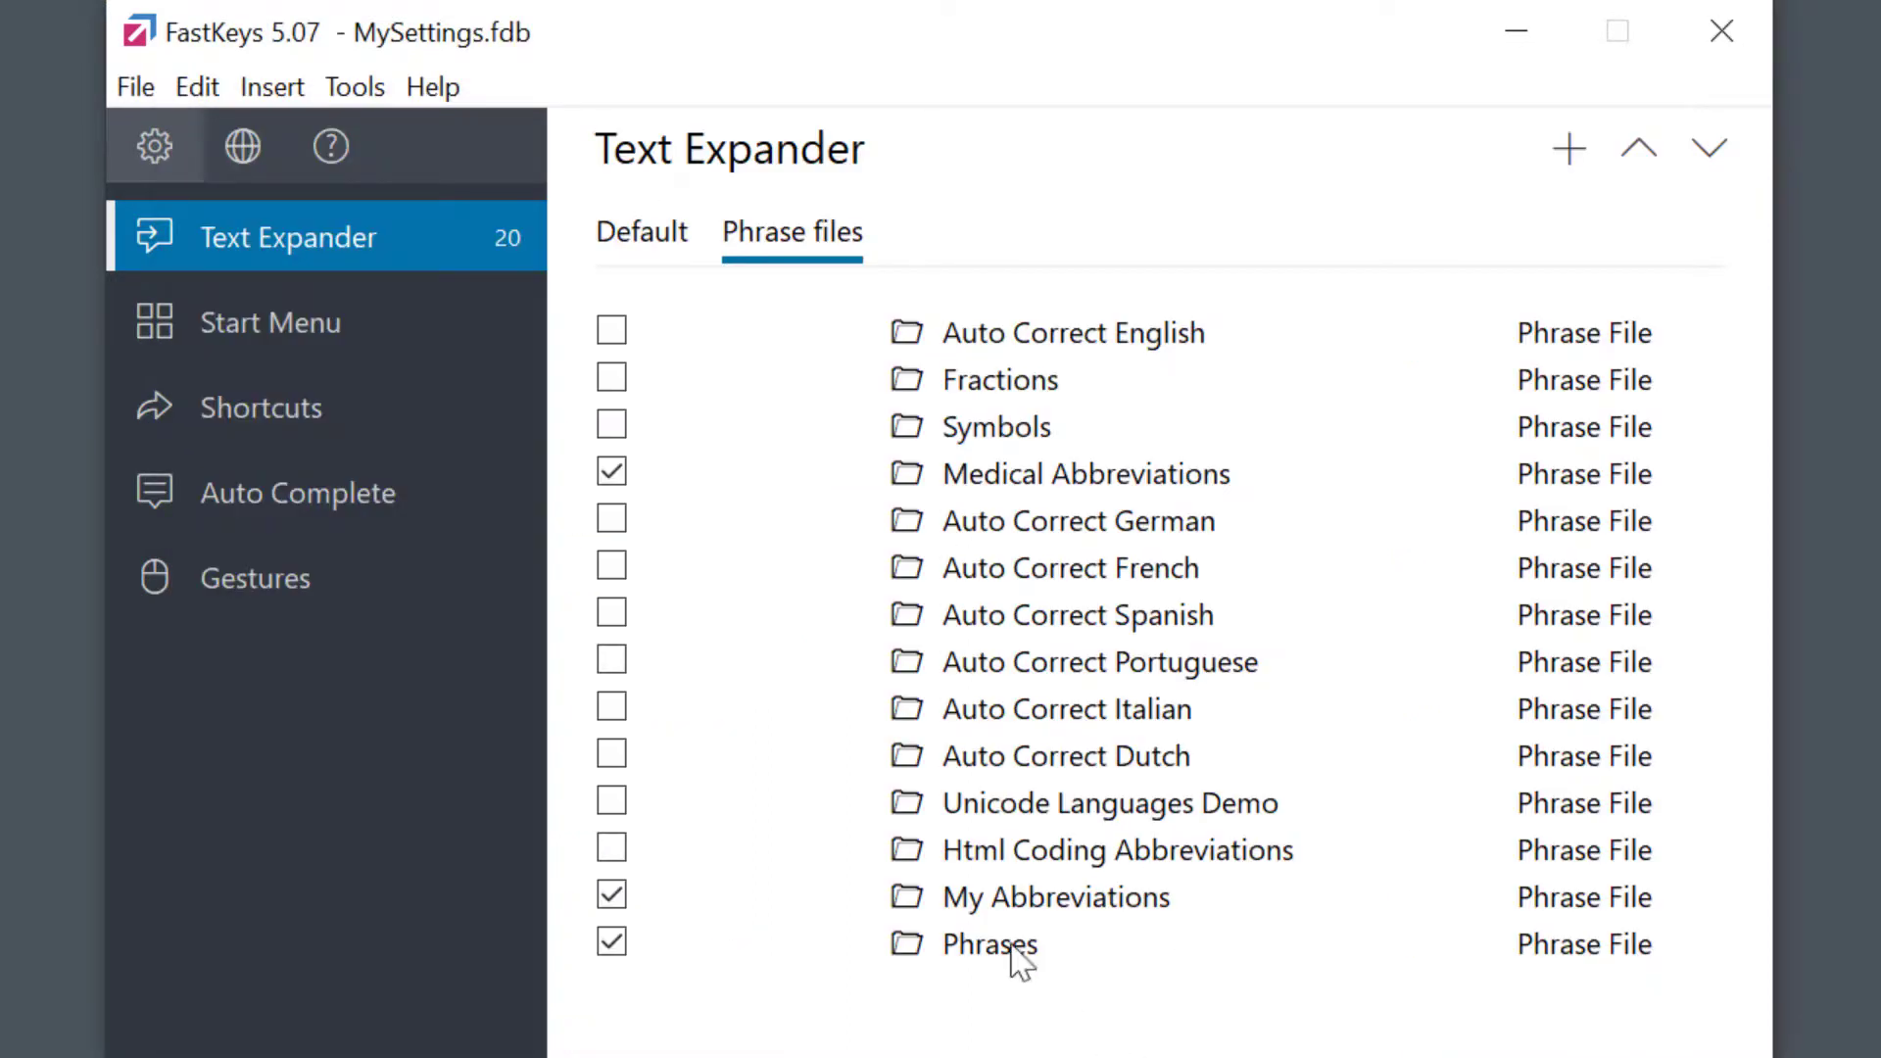
Step: Rename the imported Phrases file's description to 'Common Phrases'
{"action": "left_click", "coordinate": [1012, 946]}
{"action": "double_click", "coordinate": [1014, 949]}
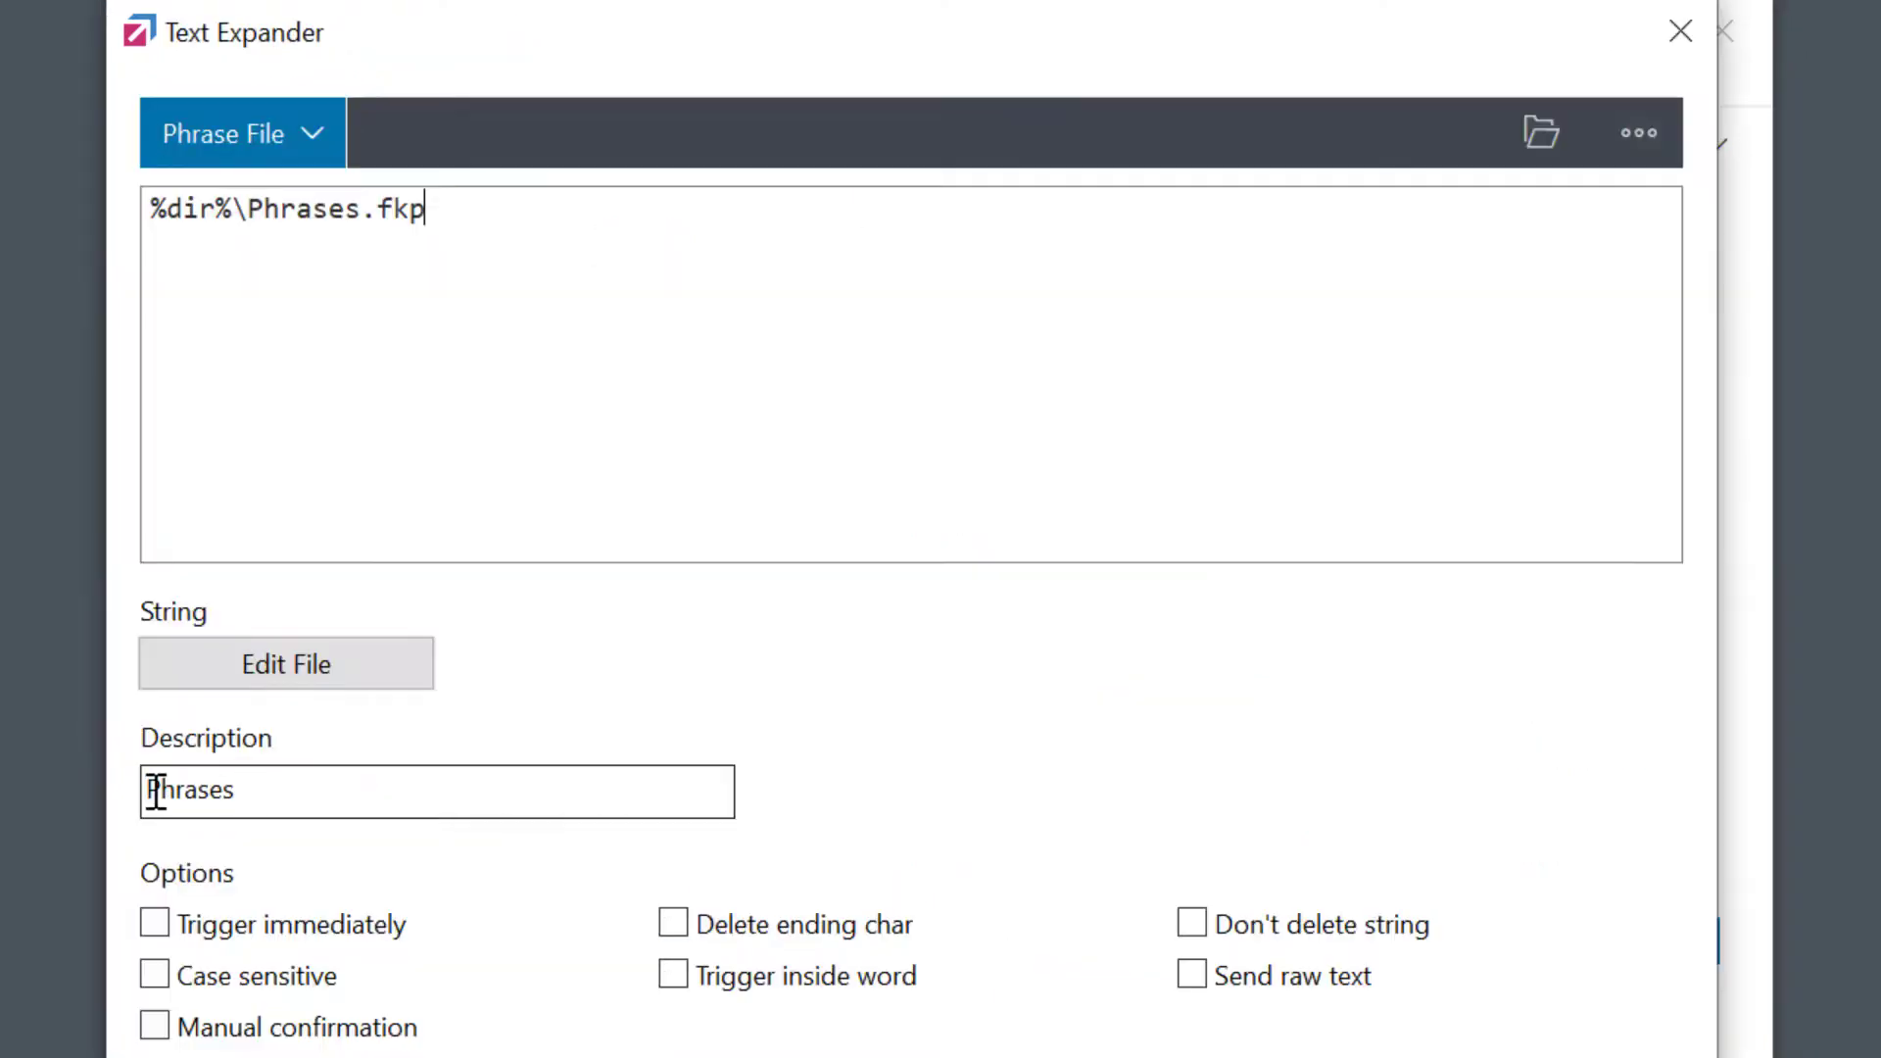
{"action": "left_click", "coordinate": [149, 789]}
{"action": "type", "text": "Common"}
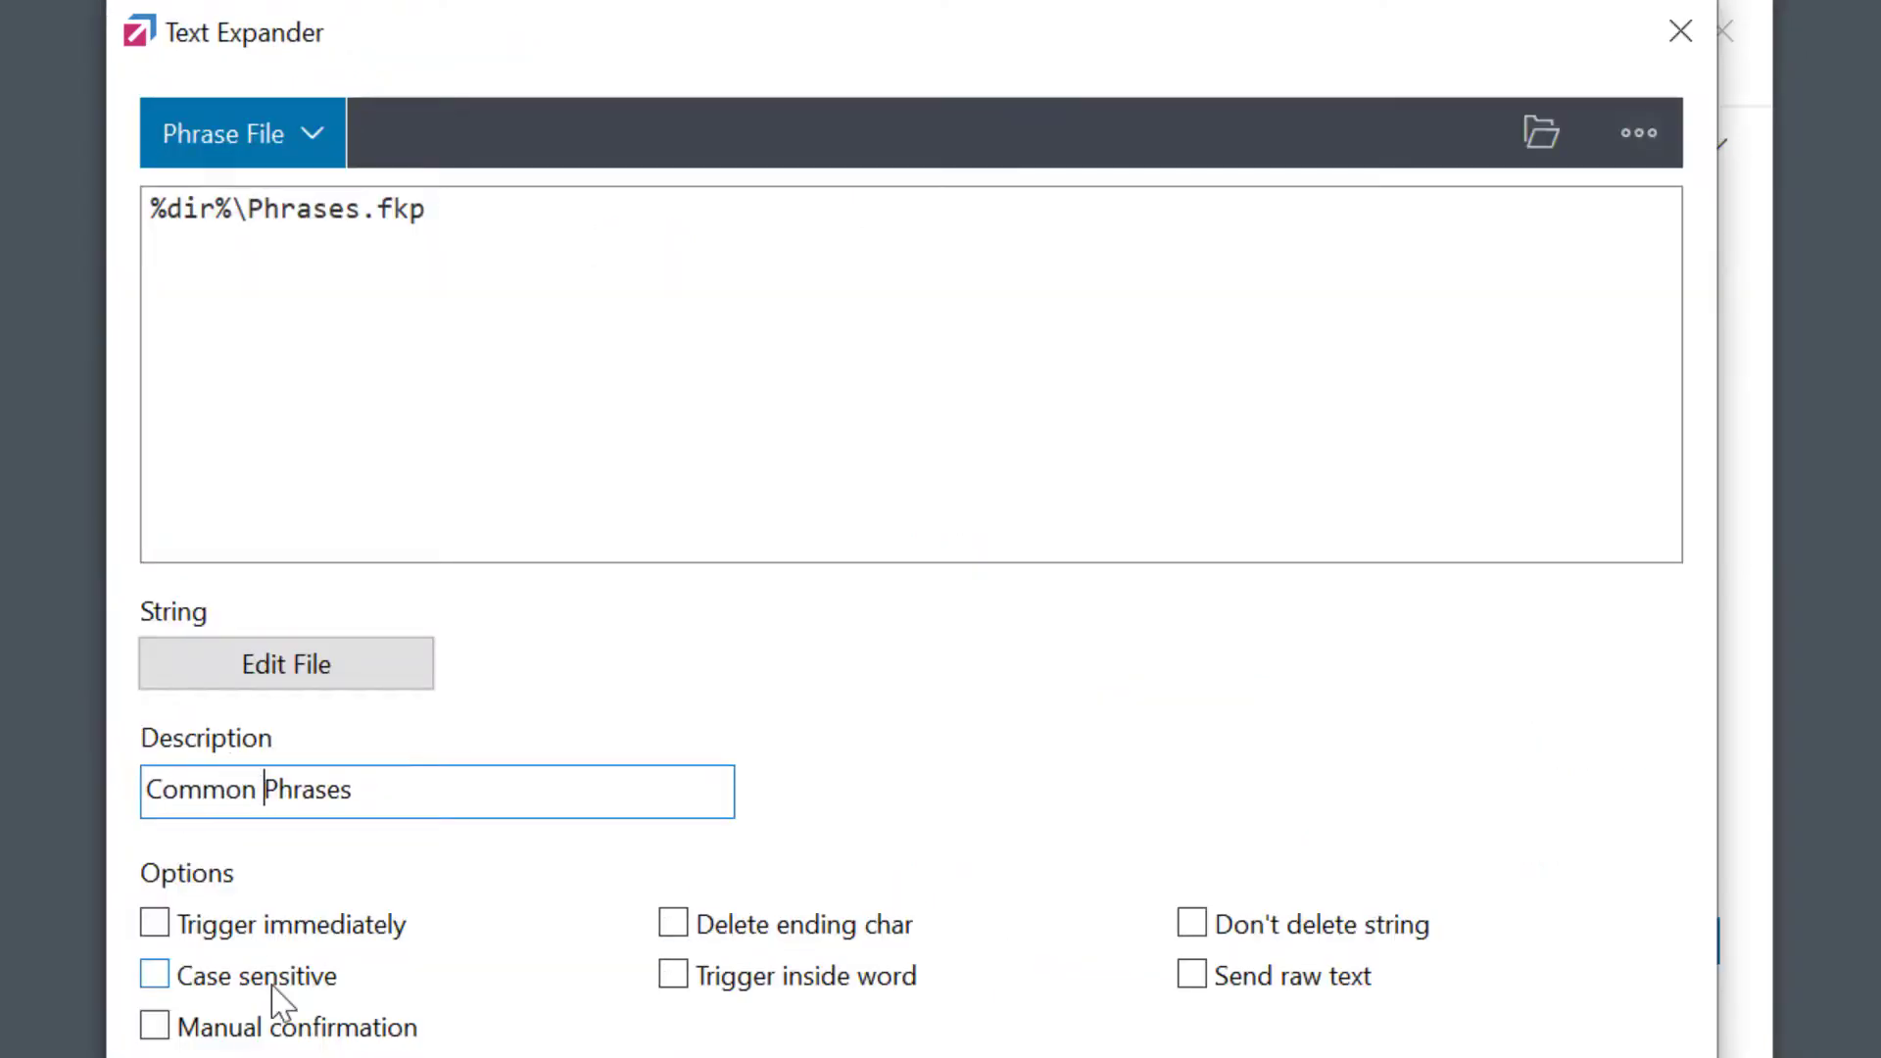
{"action": "key", "text": "Return"}
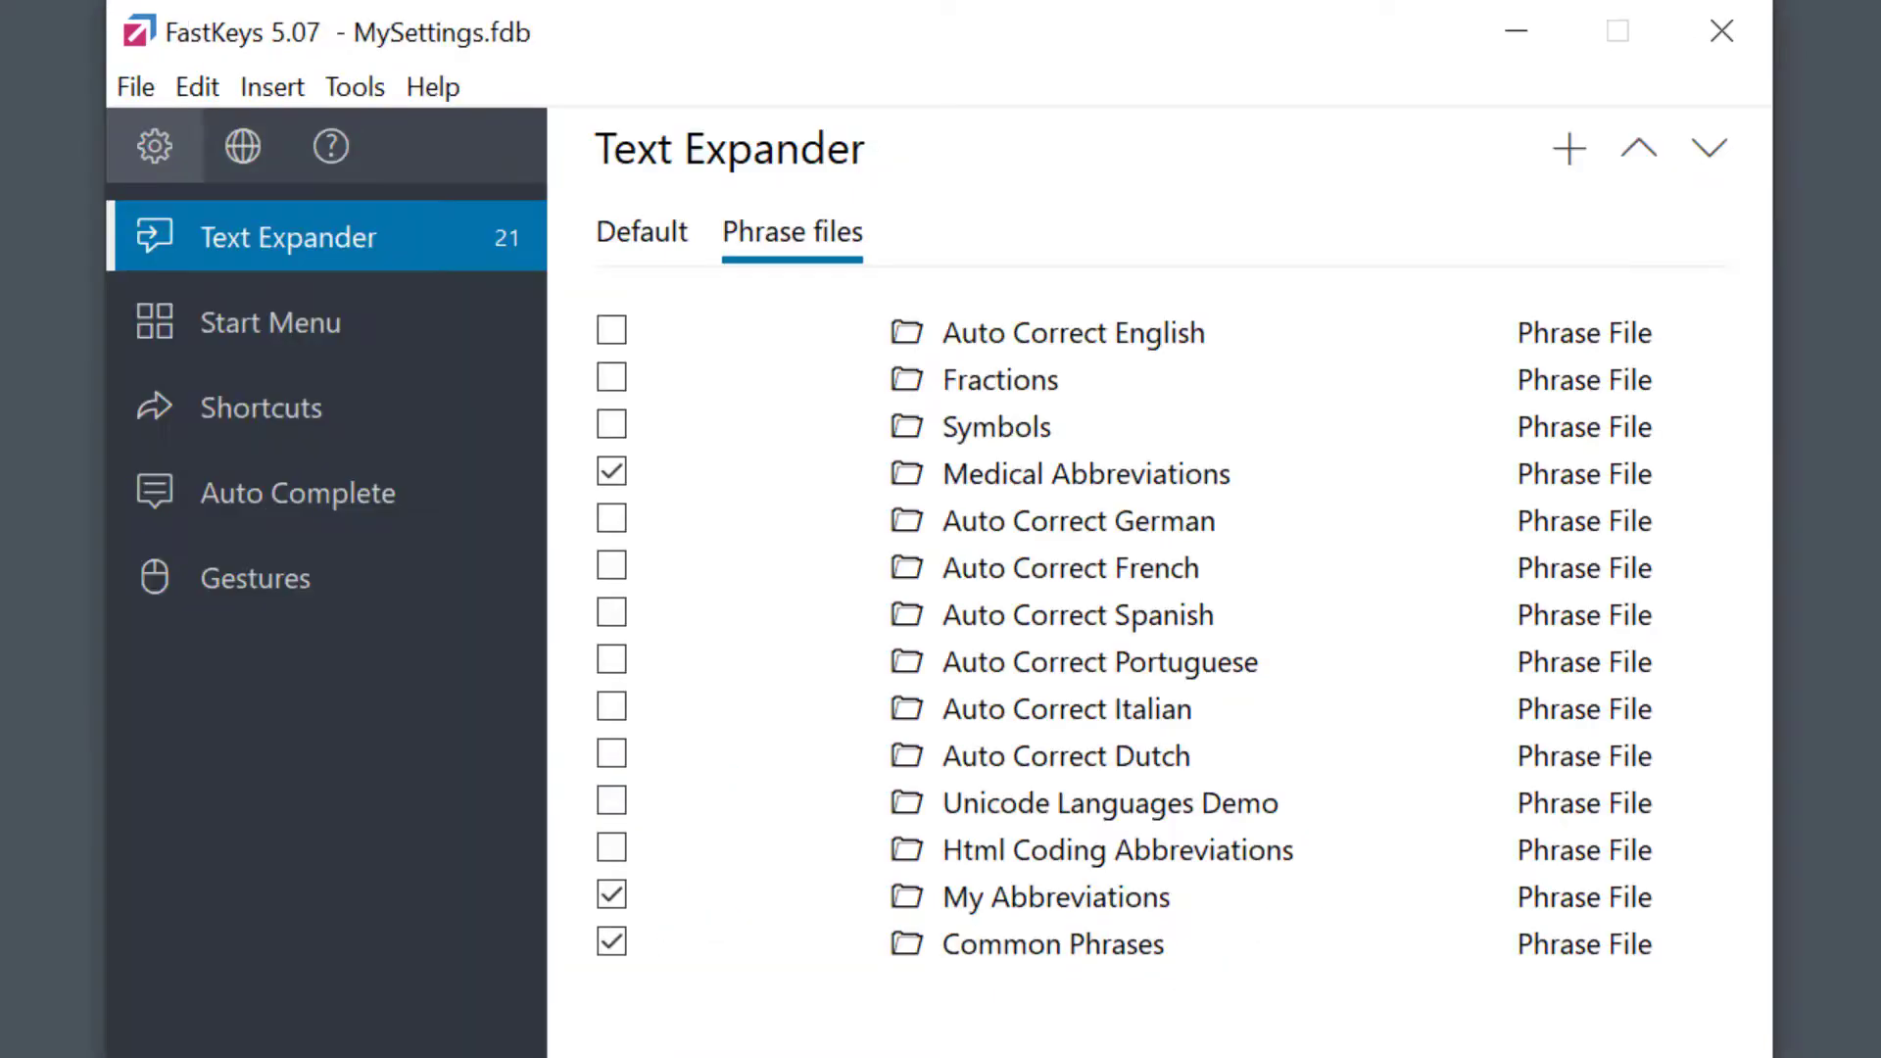